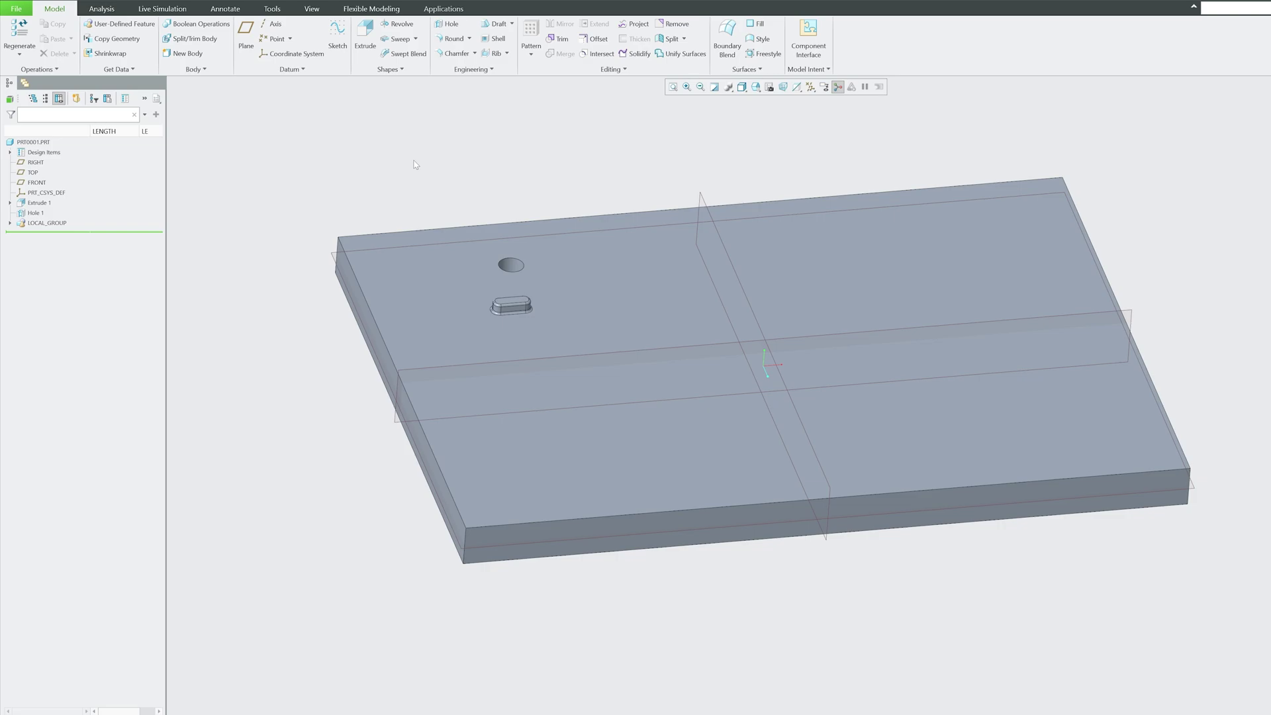
{"action": "scroll", "coordinate": [545, 304], "scroll_direction": "up", "scroll_amount": 2}
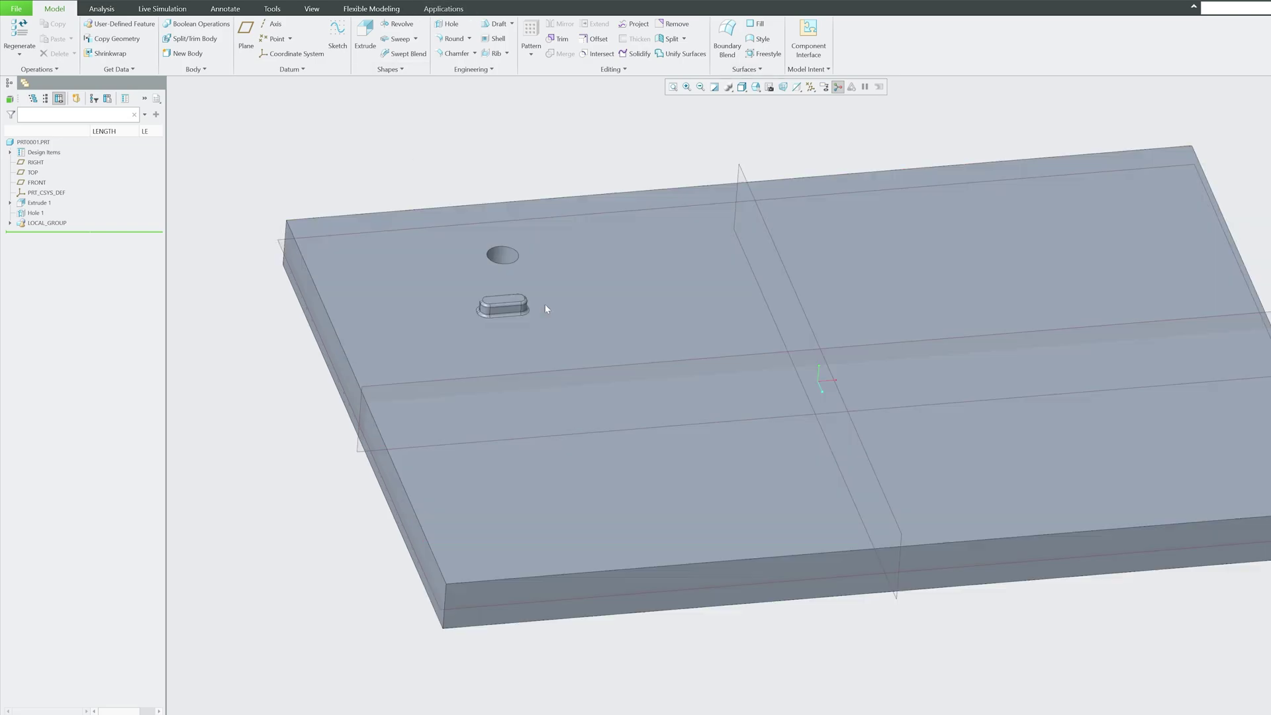
{"action": "scroll", "coordinate": [490, 239], "scroll_direction": "up", "scroll_amount": 2}
{"action": "scroll", "coordinate": [490, 239], "scroll_direction": "up", "scroll_amount": 2}
{"action": "scroll", "coordinate": [492, 251], "scroll_direction": "down", "scroll_amount": 5}
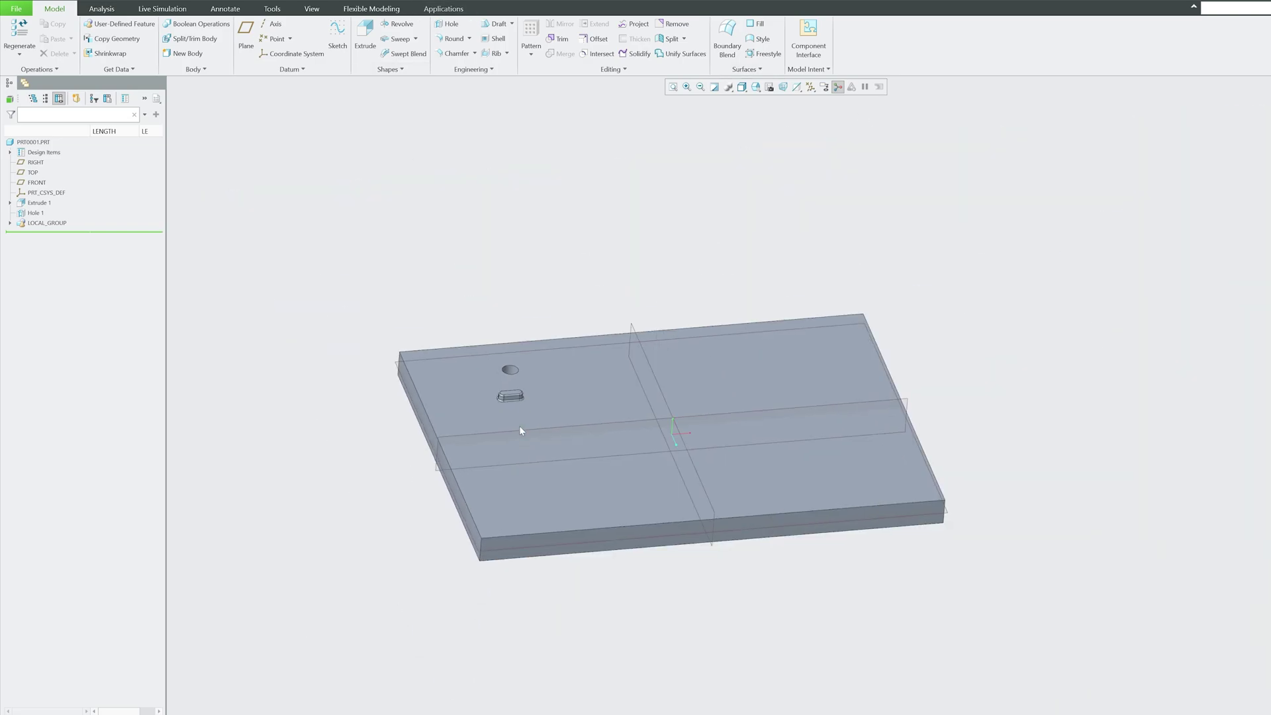
- Orbit the plate and pick the hole, boss extrude and boss features on the model
{"action": "middle_click_drag", "start_coordinate": [520, 427], "coordinate": [545, 365]}
{"action": "scroll", "coordinate": [546, 364], "scroll_direction": "up", "scroll_amount": 3}
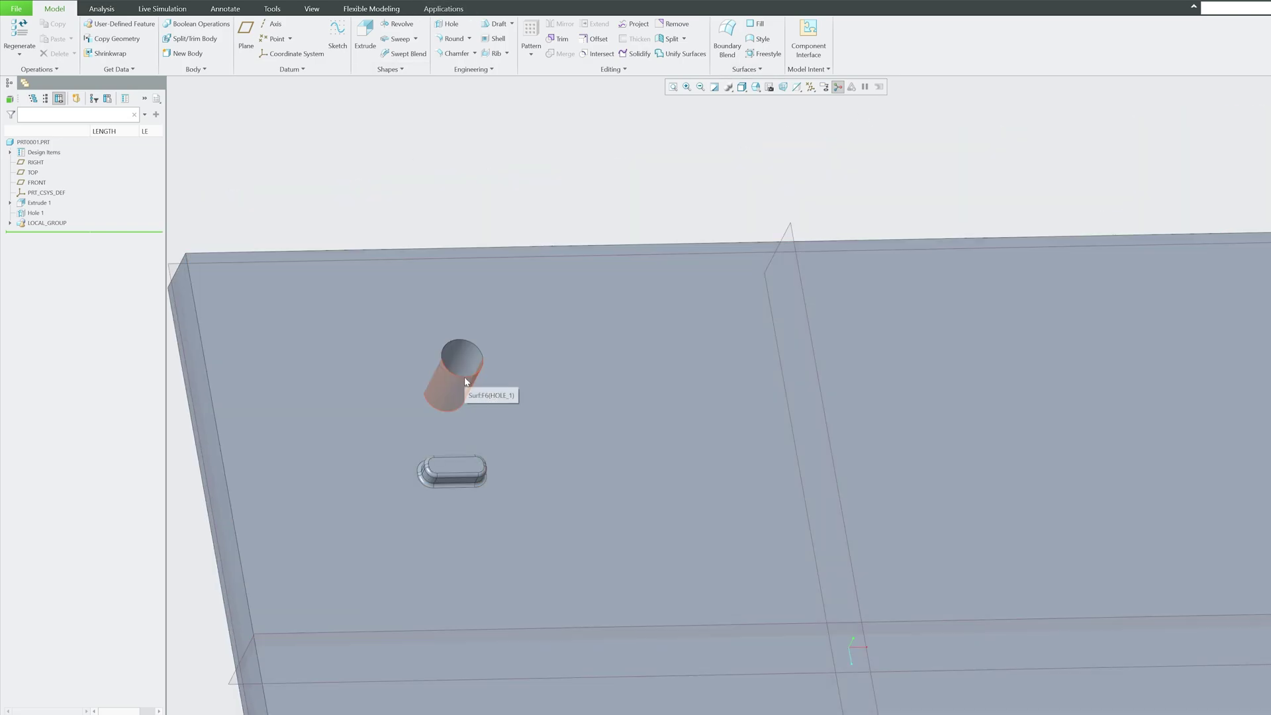
{"action": "scroll", "coordinate": [468, 369], "scroll_direction": "down", "scroll_amount": 1}
{"action": "scroll", "coordinate": [468, 365], "scroll_direction": "down", "scroll_amount": 3}
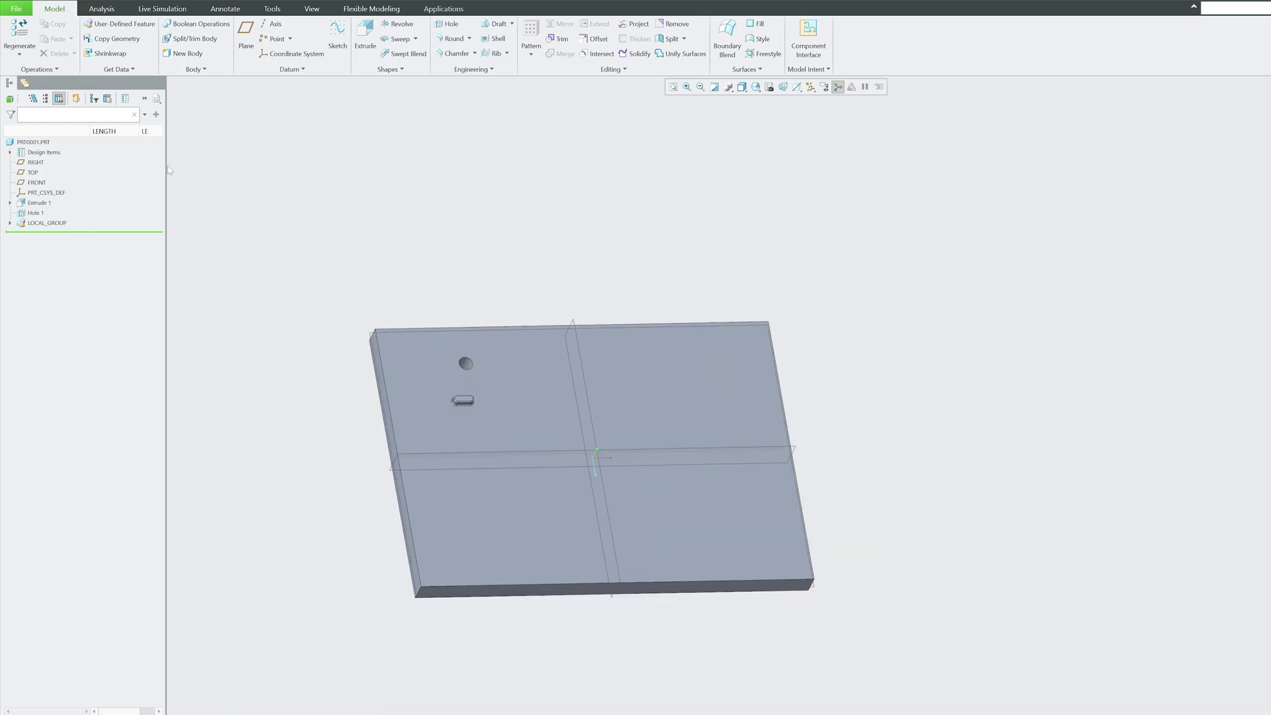
{"action": "middle_click_drag", "start_coordinate": [397, 257], "coordinate": [509, 335]}
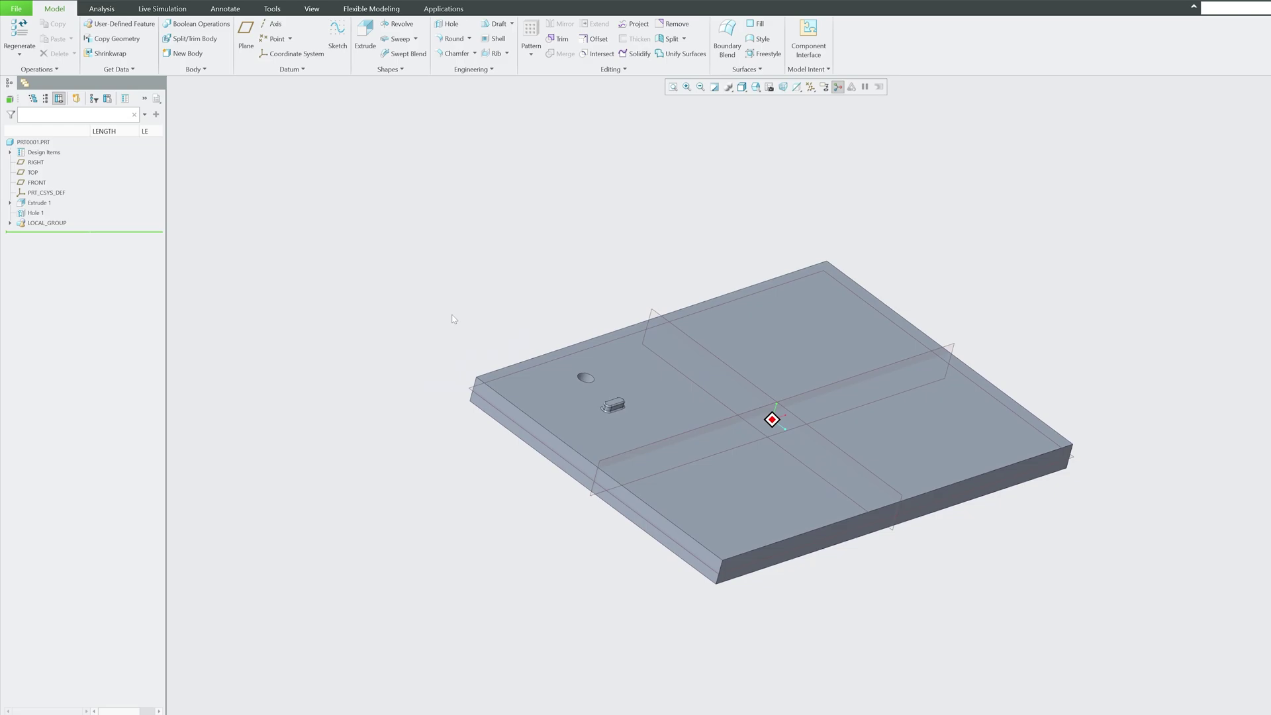
{"action": "scroll", "coordinate": [593, 372], "scroll_direction": "up", "scroll_amount": 2}
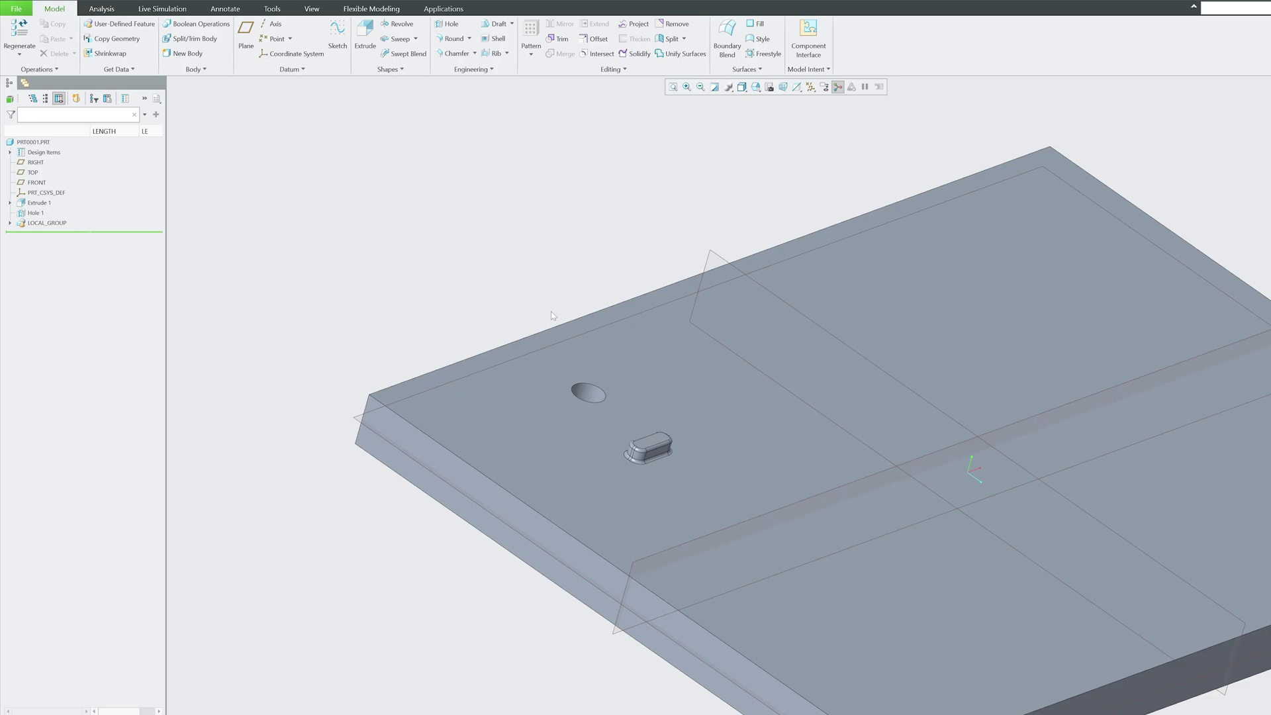
{"action": "scroll", "coordinate": [647, 430], "scroll_direction": "up", "scroll_amount": 3}
{"action": "scroll", "coordinate": [647, 429], "scroll_direction": "down", "scroll_amount": 3}
{"action": "scroll", "coordinate": [541, 337], "scroll_direction": "up", "scroll_amount": 3}
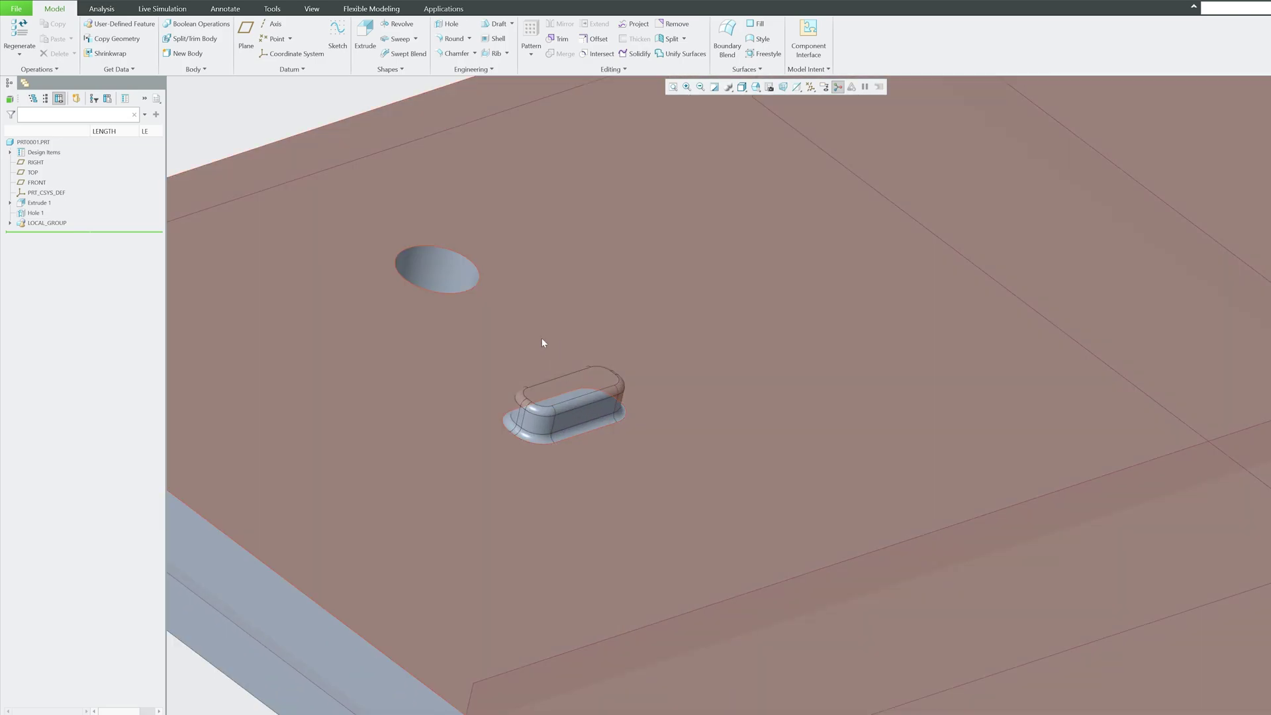
{"action": "scroll", "coordinate": [463, 275], "scroll_direction": "down", "scroll_amount": 5}
{"action": "scroll", "coordinate": [438, 343], "scroll_direction": "up", "scroll_amount": 1}
{"action": "scroll", "coordinate": [452, 354], "scroll_direction": "up", "scroll_amount": 2}
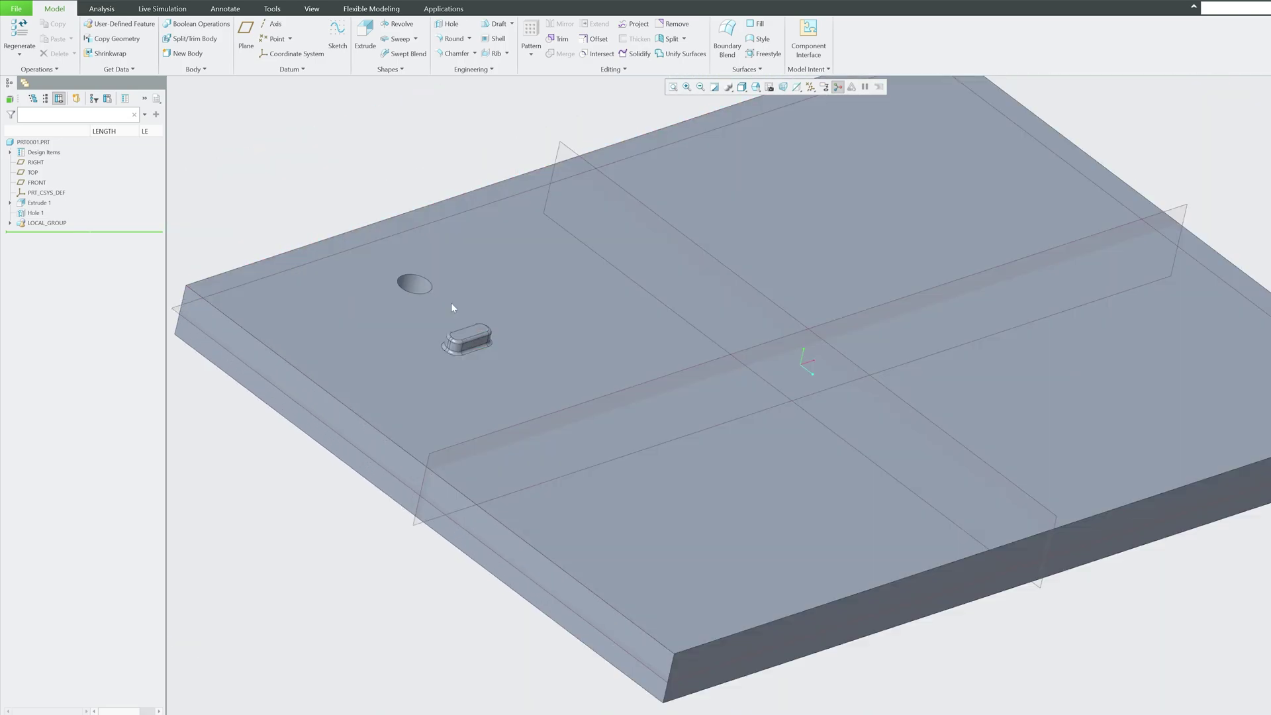
{"action": "scroll", "coordinate": [451, 307], "scroll_direction": "up", "scroll_amount": 2}
{"action": "left_click", "coordinate": [387, 274]}
{"action": "scroll", "coordinate": [447, 328], "scroll_direction": "up", "scroll_amount": 1}
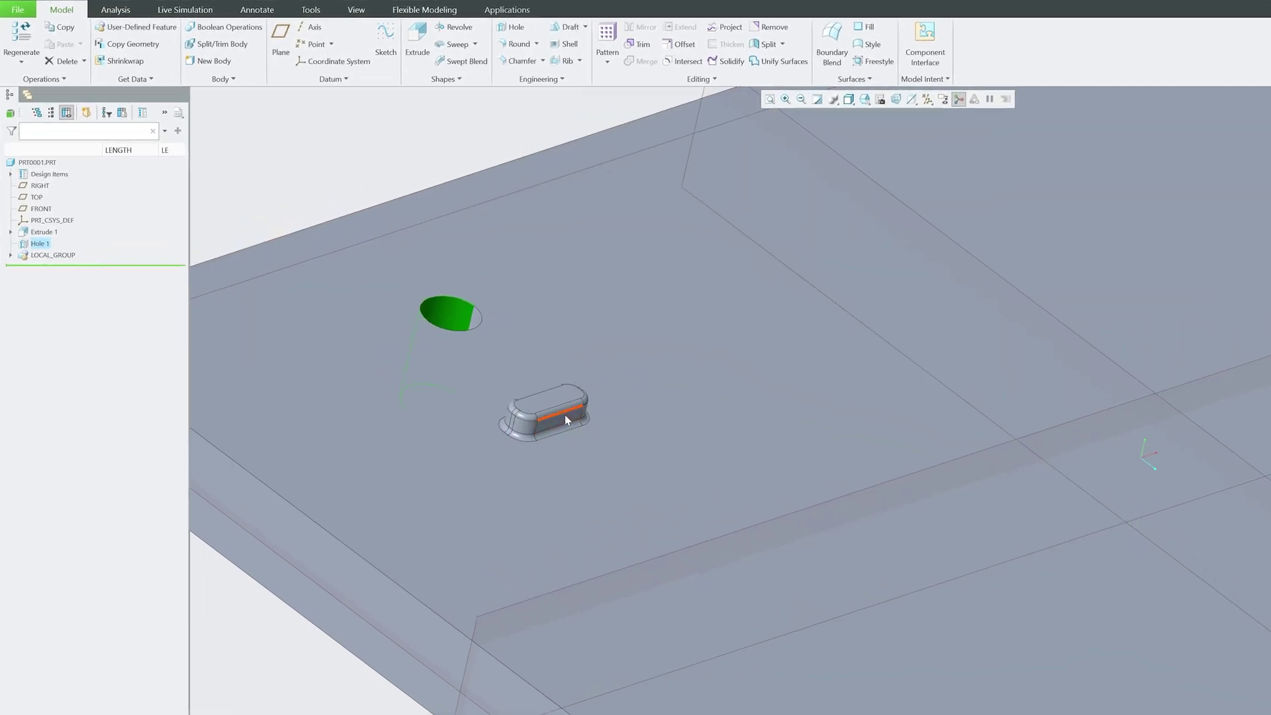
{"action": "left_click", "coordinate": [637, 453]}
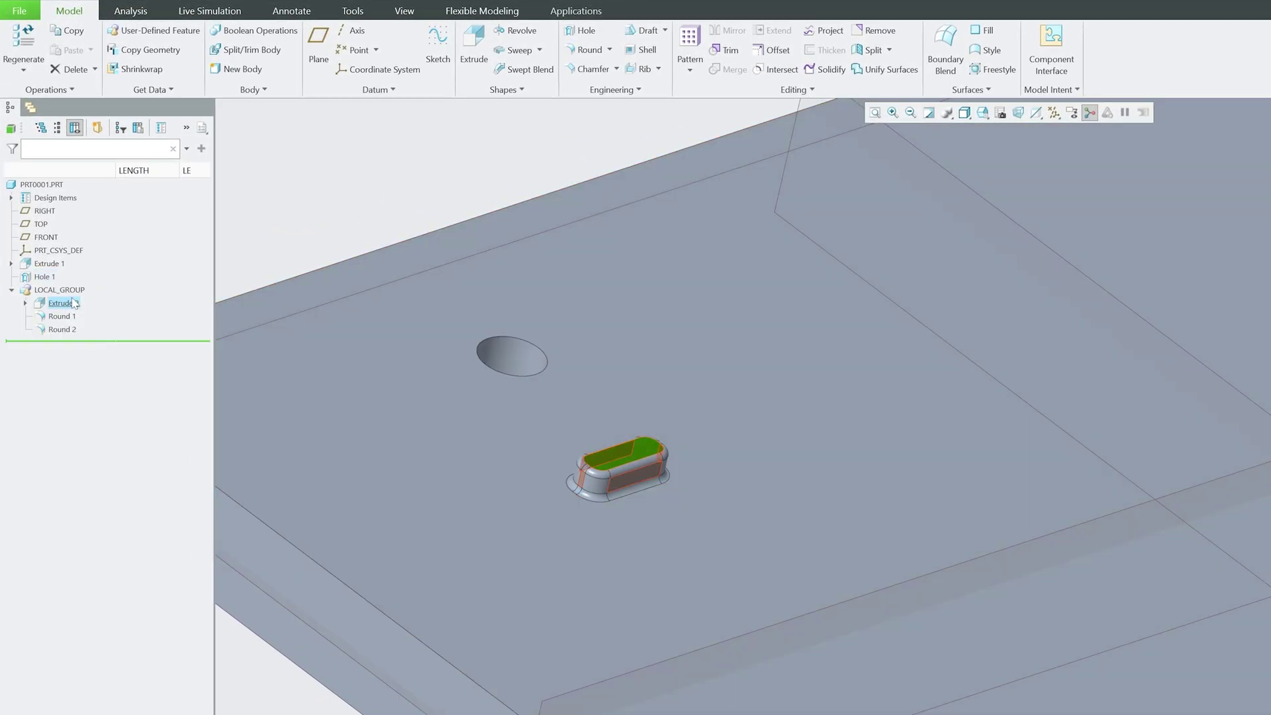
{"action": "scroll", "coordinate": [479, 385], "scroll_direction": "up", "scroll_amount": 2}
{"action": "scroll", "coordinate": [579, 438], "scroll_direction": "up", "scroll_amount": 3}
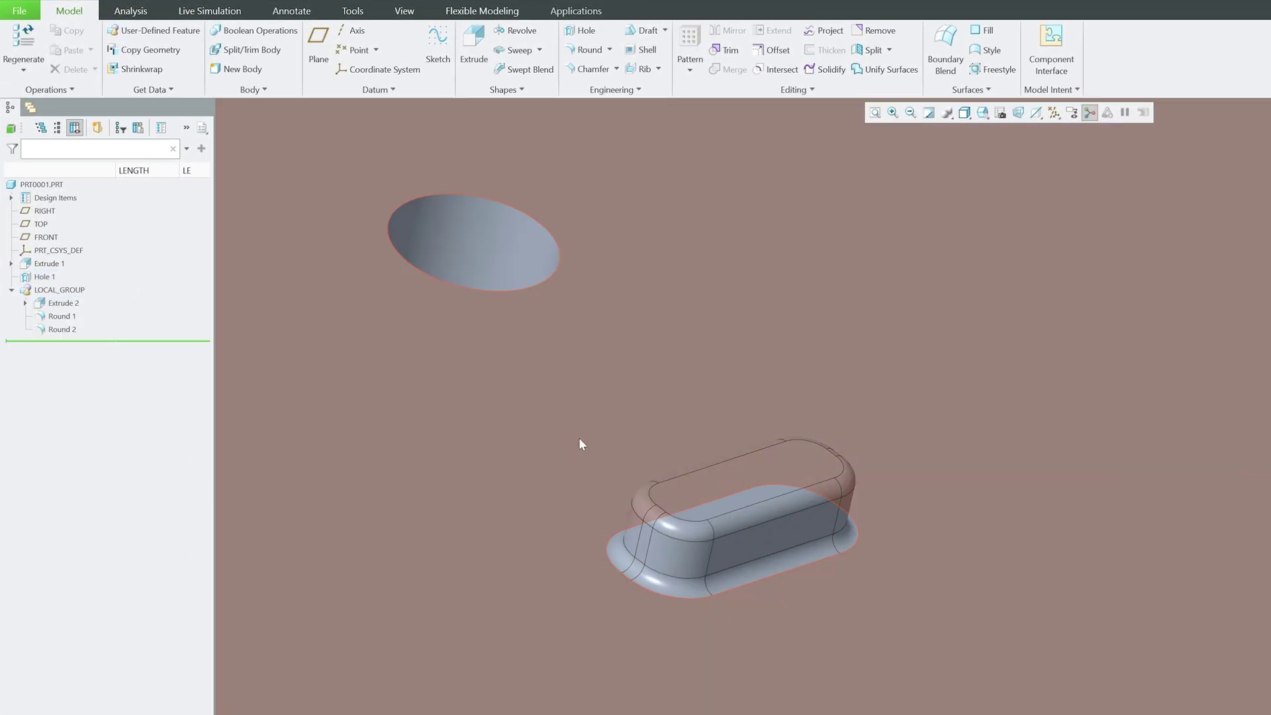
{"action": "left_click", "coordinate": [710, 503]}
- Select and collapse LOCAL_GROUP in the model tree, then bring up the Pattern options
{"action": "left_click", "coordinate": [42, 291]}
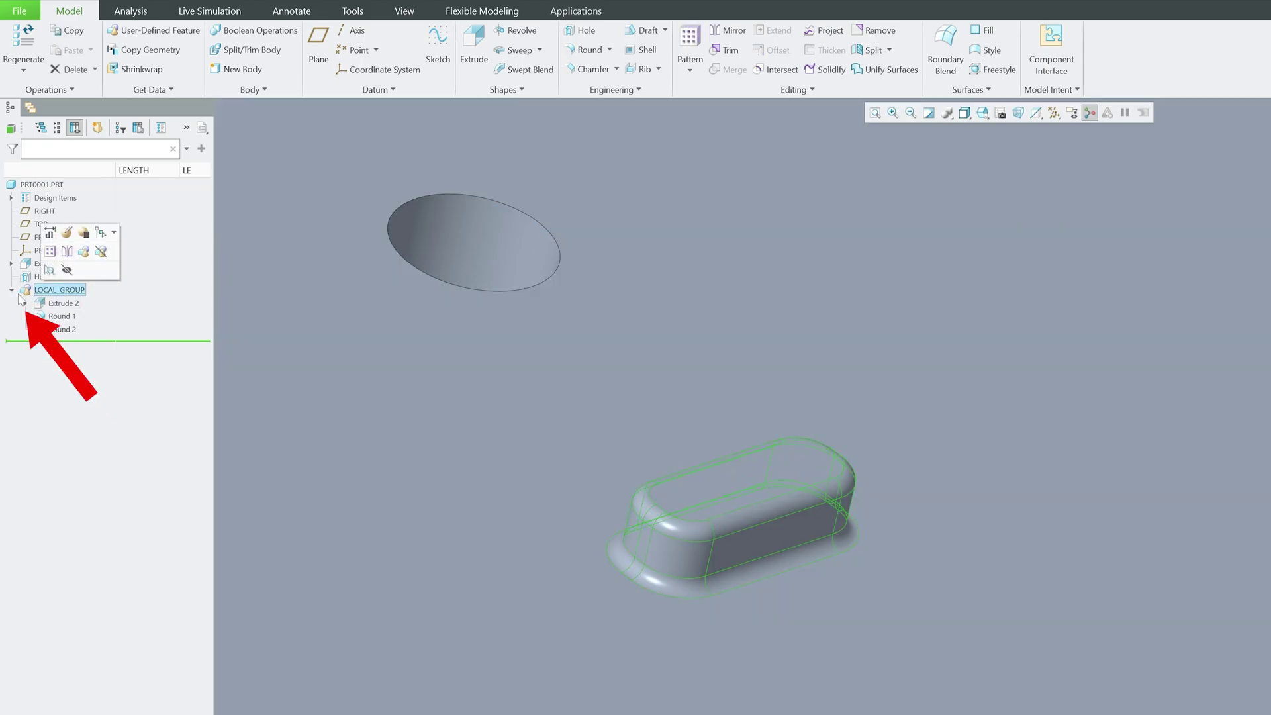
{"action": "left_click", "coordinate": [11, 292]}
{"action": "scroll", "coordinate": [511, 546], "scroll_direction": "down", "scroll_amount": 5}
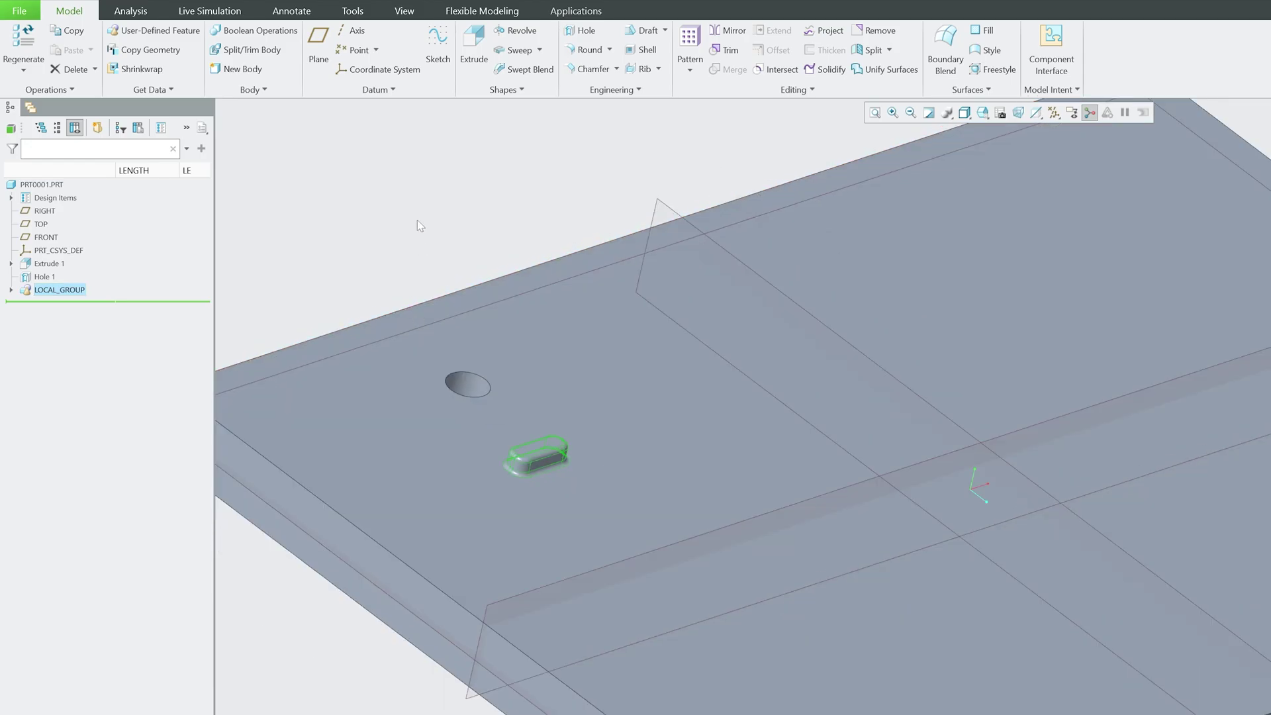
{"action": "left_click", "coordinate": [418, 225]}
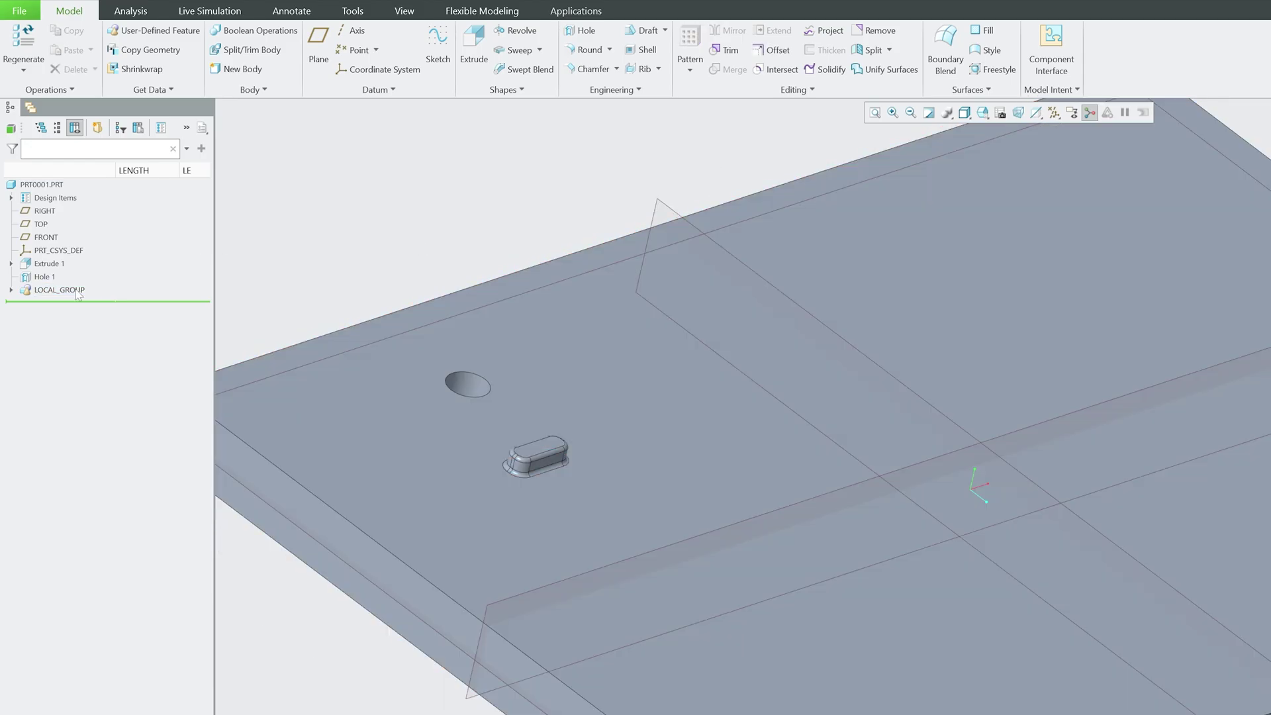
{"action": "left_click", "coordinate": [61, 289]}
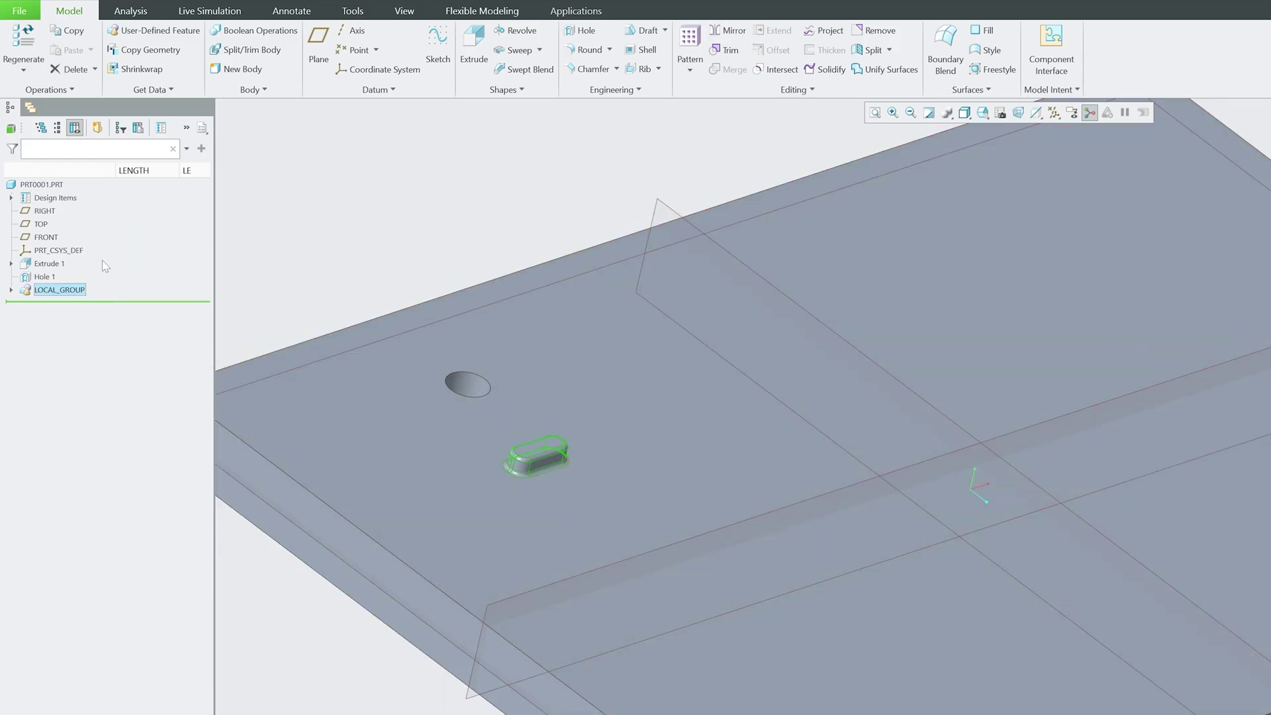
{"action": "left_click", "coordinate": [699, 77]}
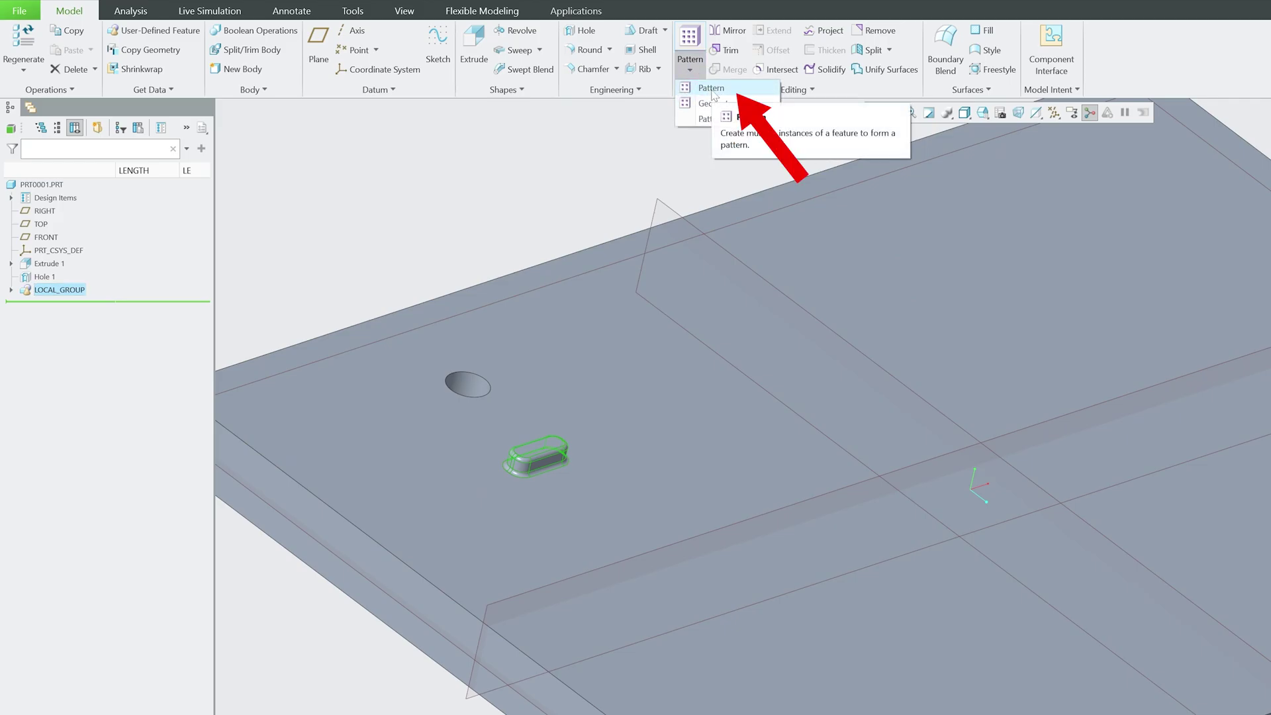
- Start a Dimension-type pattern of LOCAL_GROUP and orbit to reveal its placement dimensions
{"action": "left_click", "coordinate": [712, 89]}
{"action": "middle_click_drag", "start_coordinate": [695, 112], "coordinate": [404, 145]}
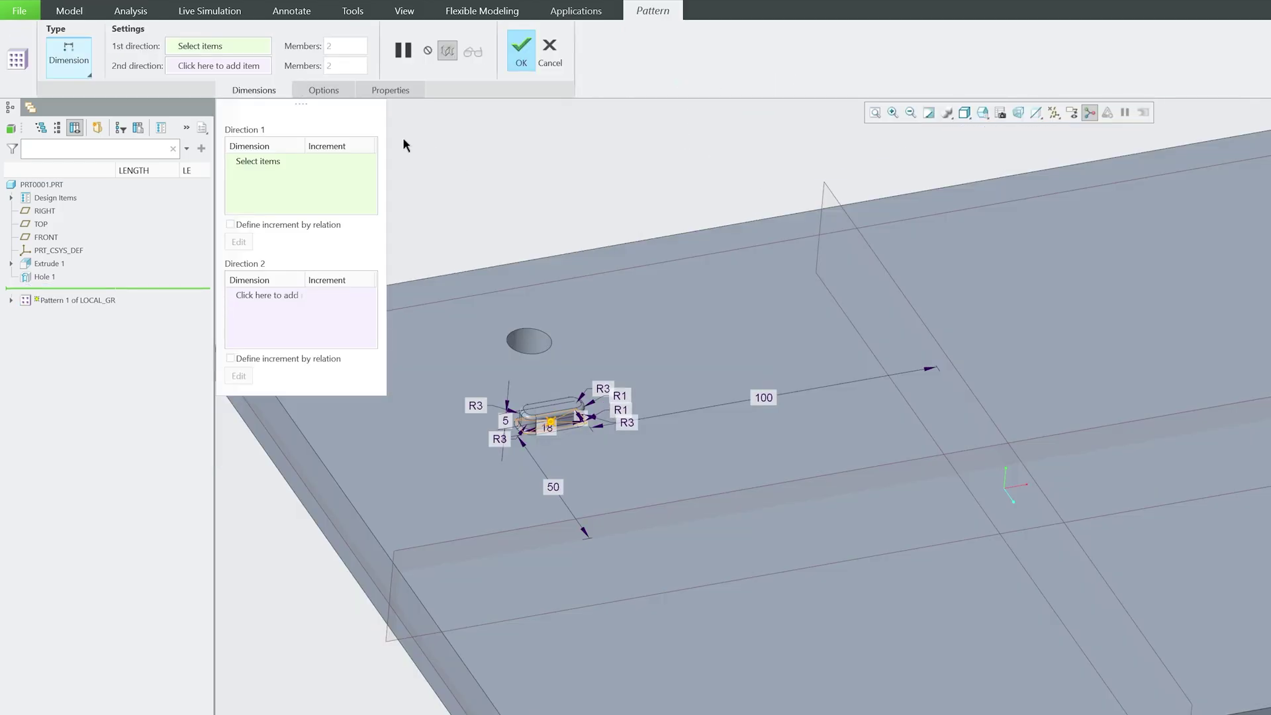
{"action": "left_click", "coordinate": [80, 74]}
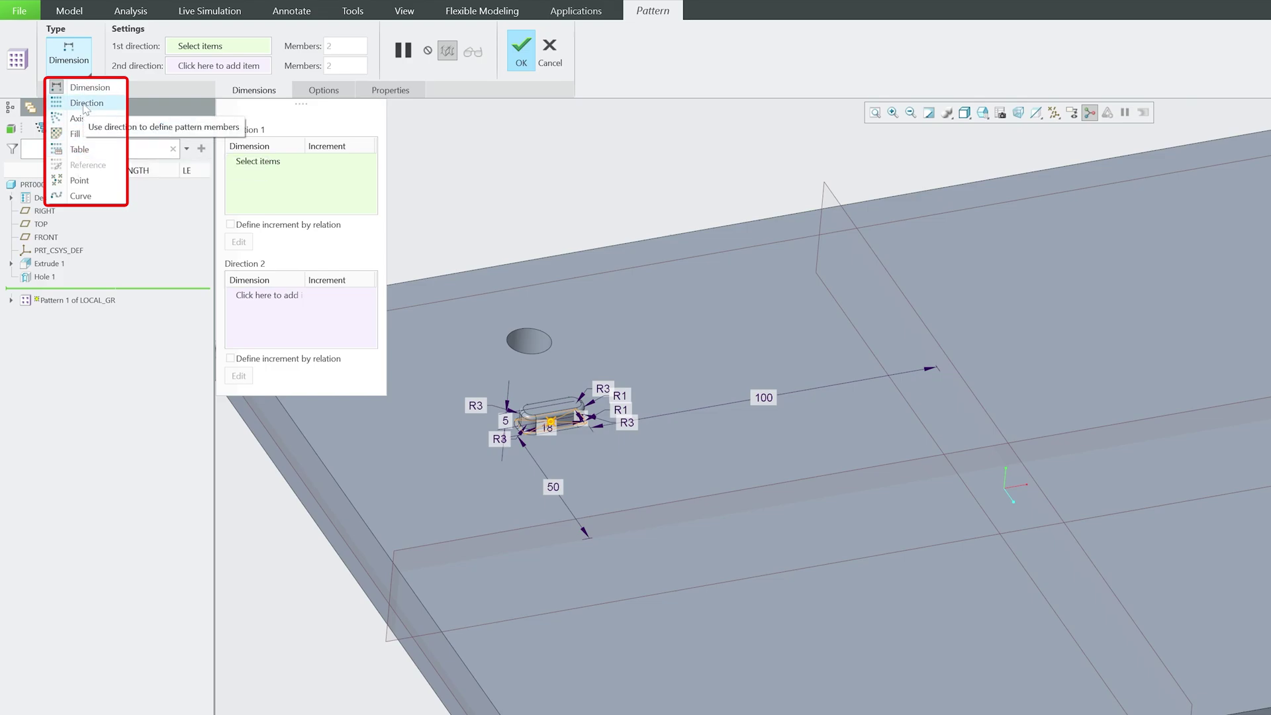
{"action": "left_click", "coordinate": [116, 70]}
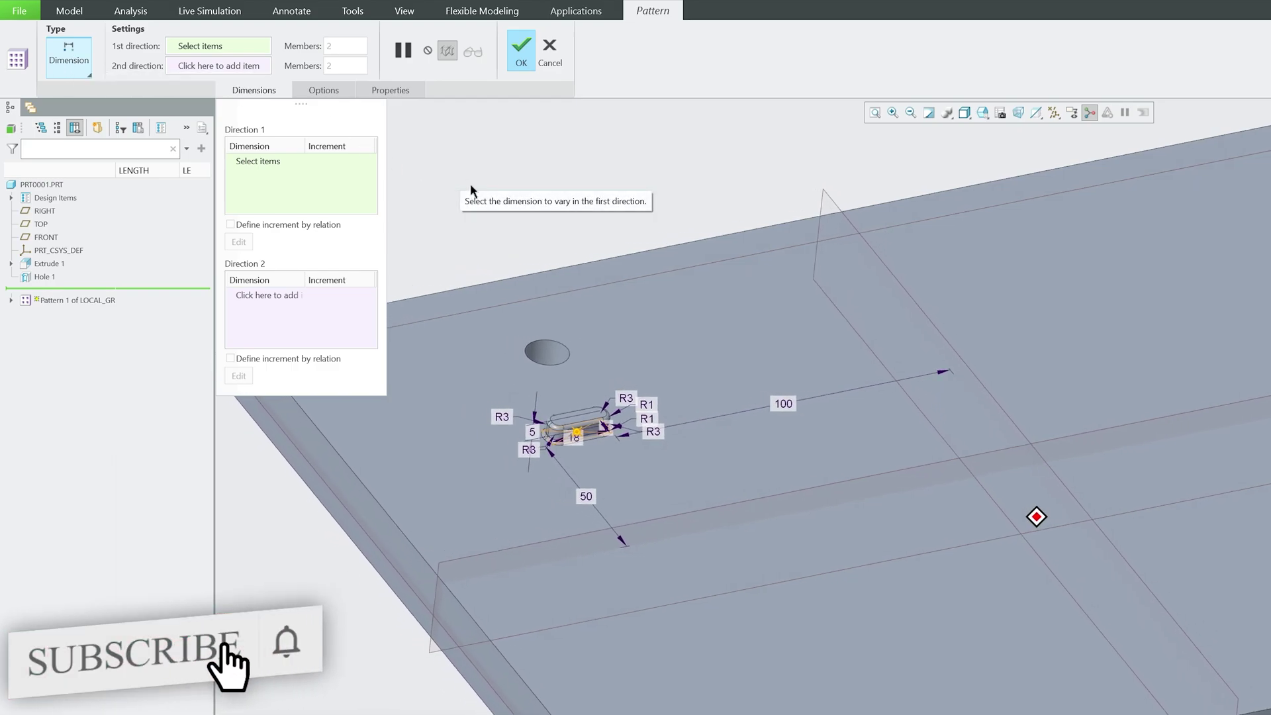
{"action": "middle_click_drag", "start_coordinate": [460, 175], "coordinate": [837, 476]}
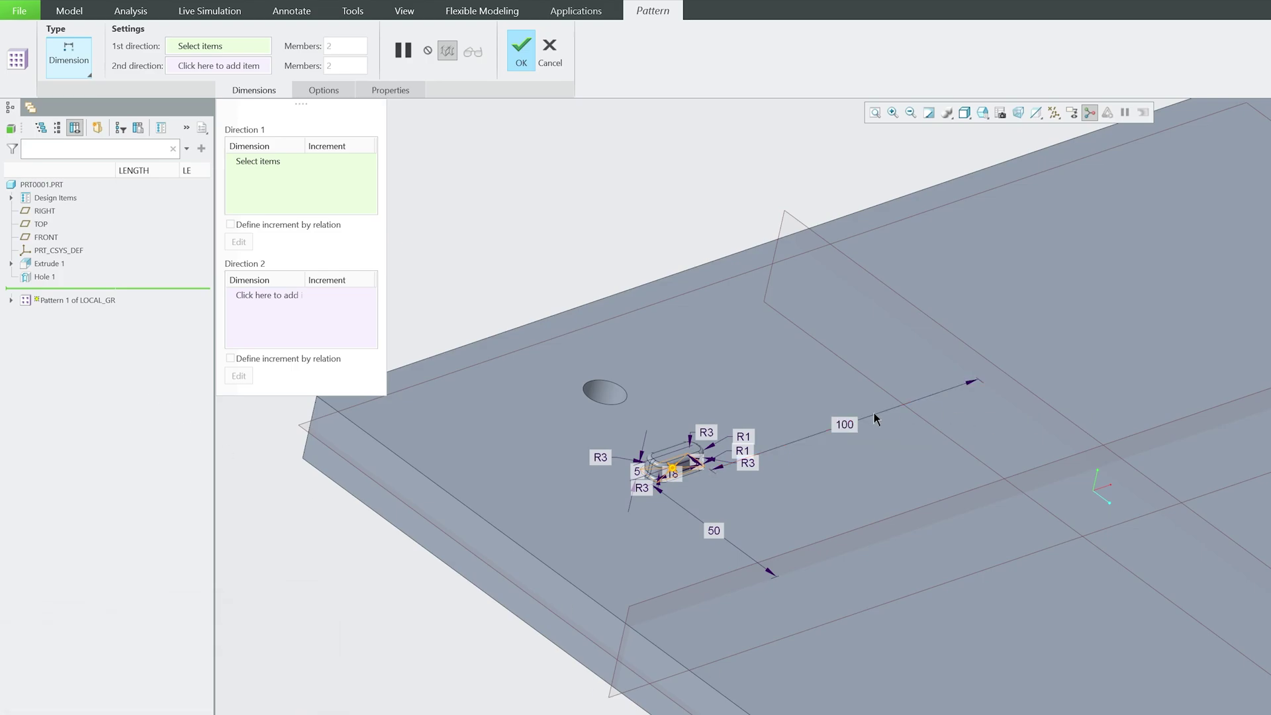
- Use the 100 dimension for direction 1 with 5 members
{"action": "left_click", "coordinate": [845, 424]}
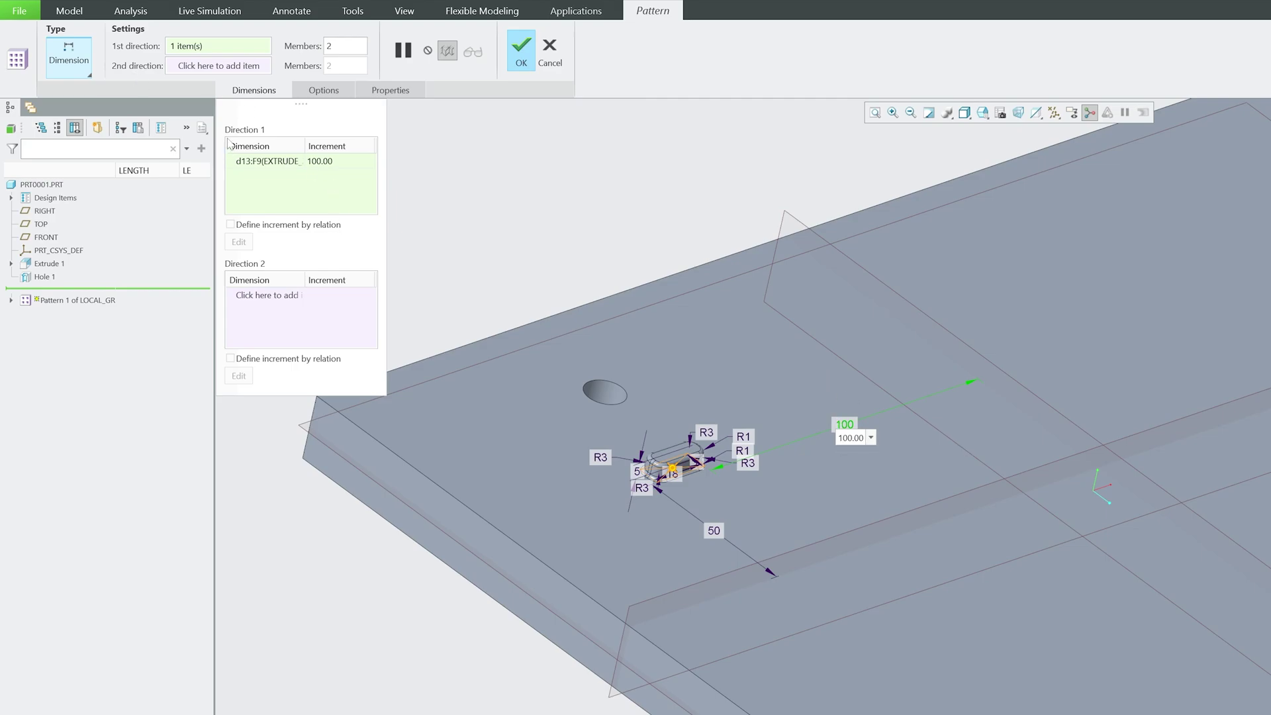
{"action": "left_click", "coordinate": [254, 92]}
{"action": "left_click_drag", "start_coordinate": [343, 45], "coordinate": [321, 47]}
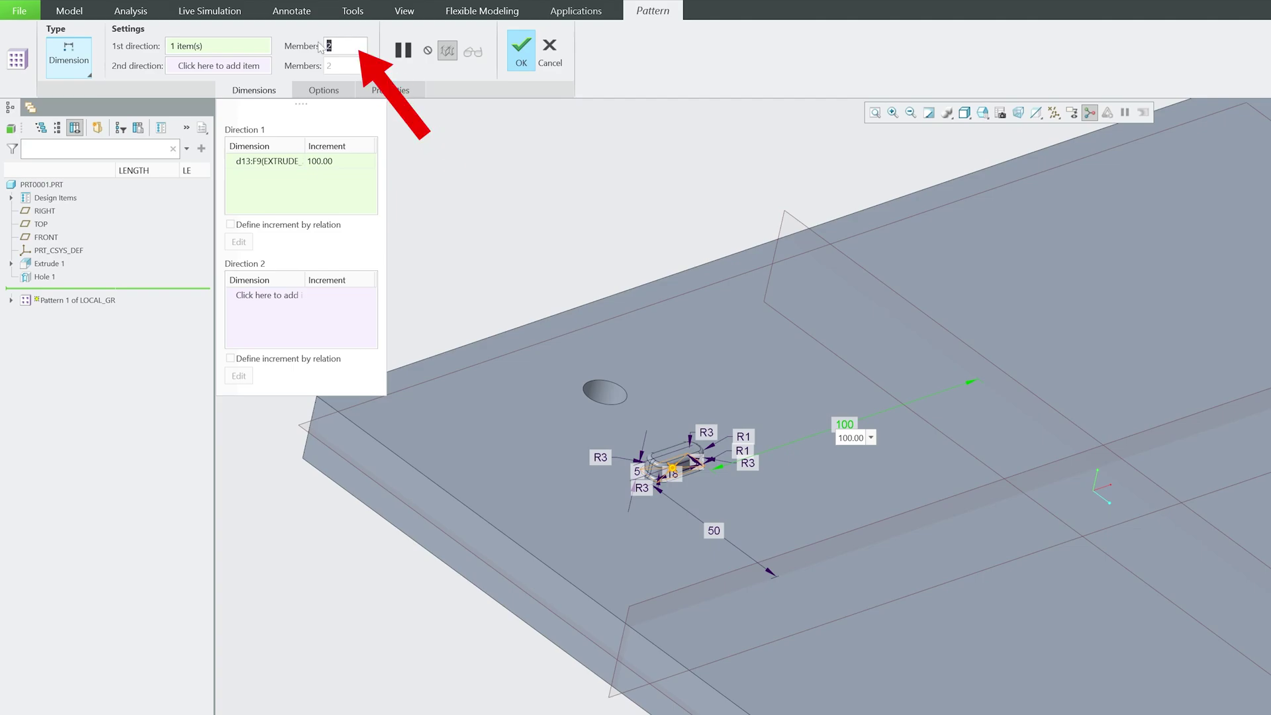
{"action": "type", "text": "5"}
{"action": "key", "text": "Return"}
{"action": "scroll", "coordinate": [954, 380], "scroll_direction": "up", "scroll_amount": 3}
{"action": "scroll", "coordinate": [712, 472], "scroll_direction": "up", "scroll_amount": 2}
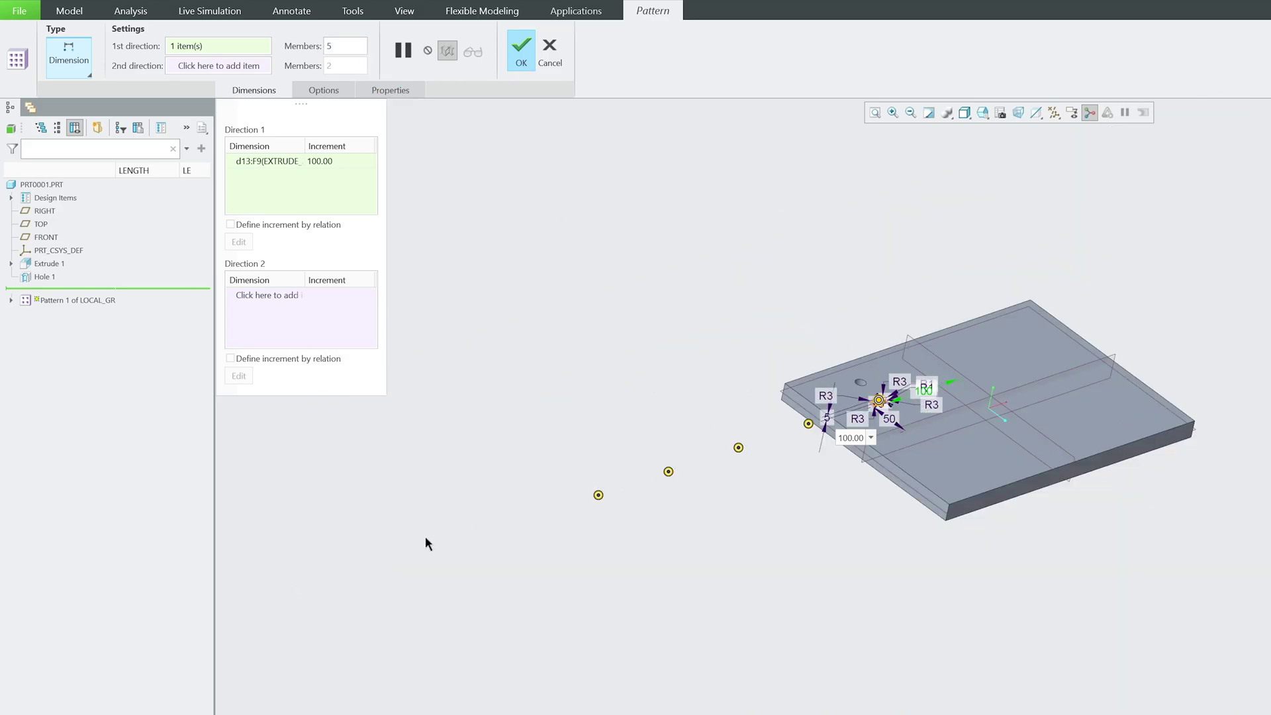
{"action": "scroll", "coordinate": [827, 464], "scroll_direction": "down", "scroll_amount": 1}
{"action": "scroll", "coordinate": [827, 464], "scroll_direction": "down", "scroll_amount": 2}
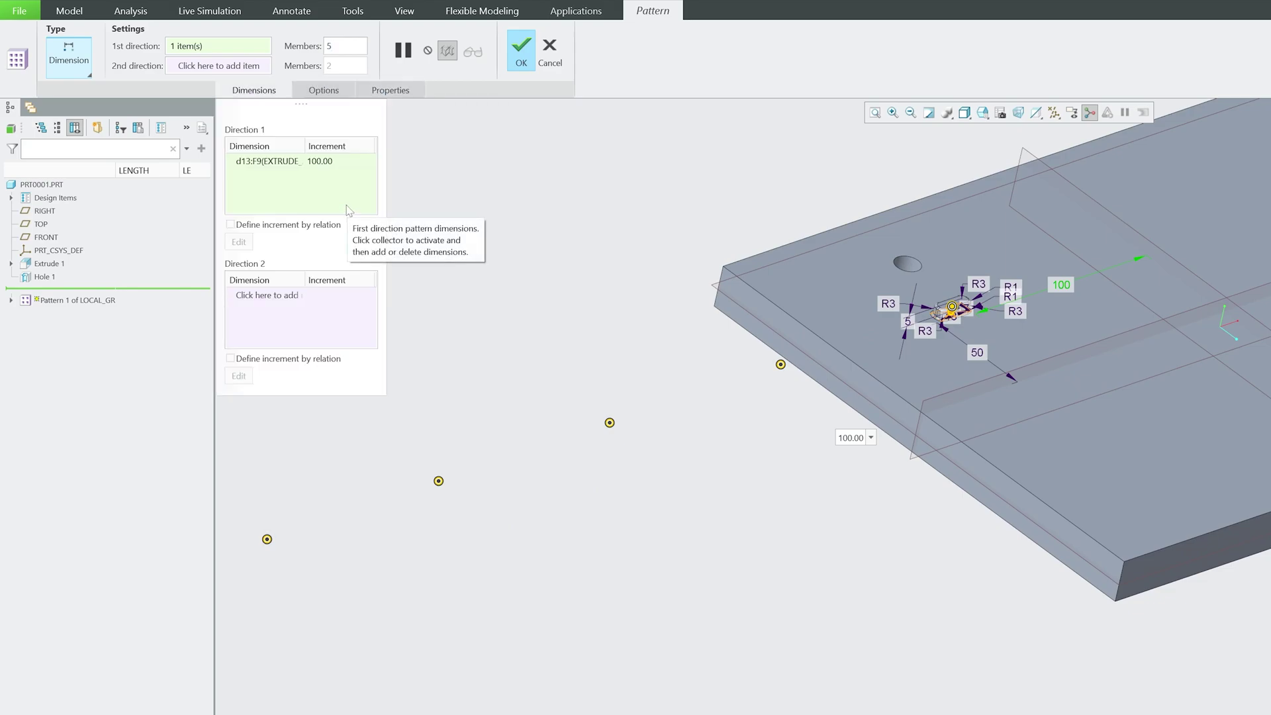
- Set the direction-1 increment to -30.00
{"action": "left_click", "coordinate": [320, 162]}
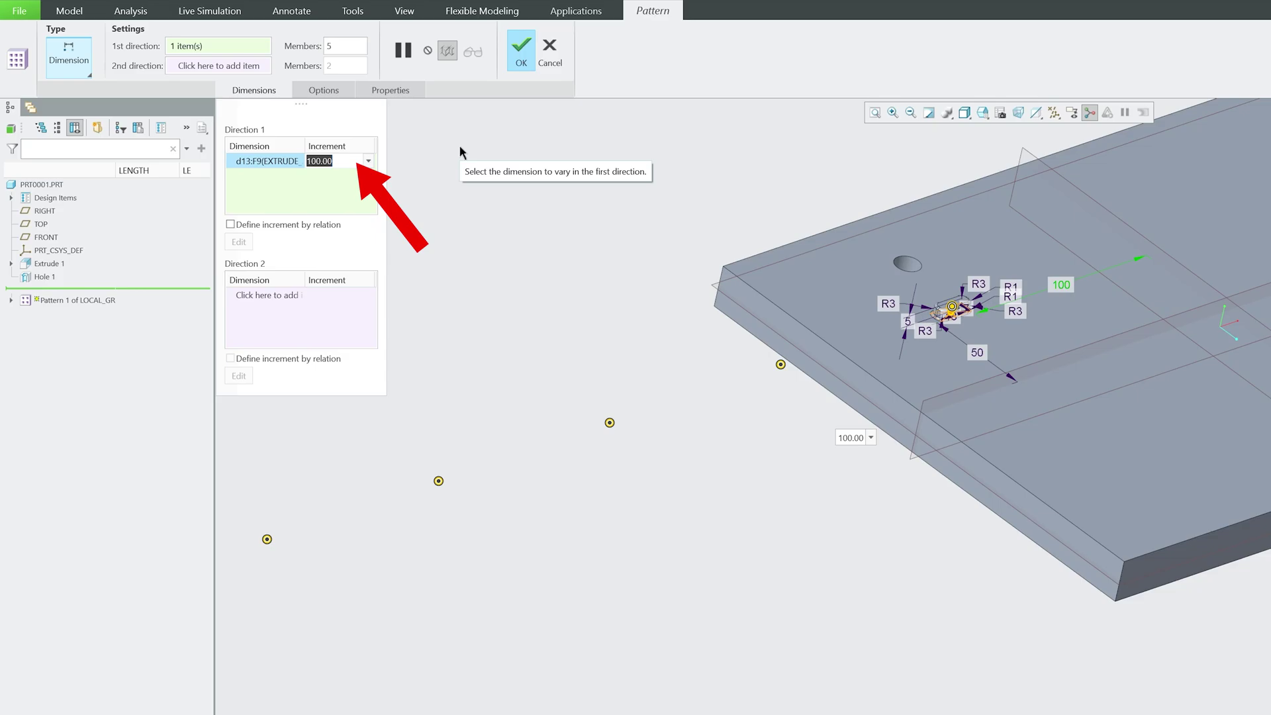
{"action": "key", "text": "Right"}
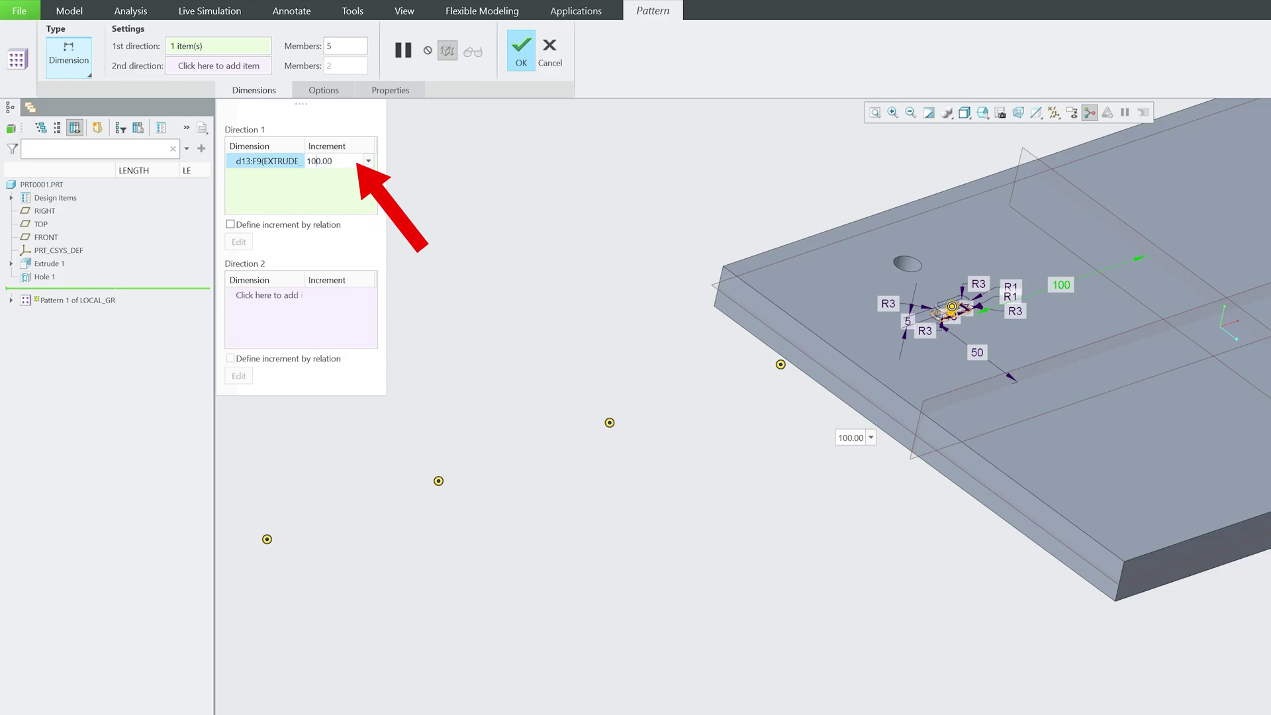
{"action": "type", "text": "-3"}
{"action": "type", "text": "0"}
{"action": "key", "text": "Return"}
{"action": "middle_click_drag", "start_coordinate": [593, 168], "coordinate": [336, 170]}
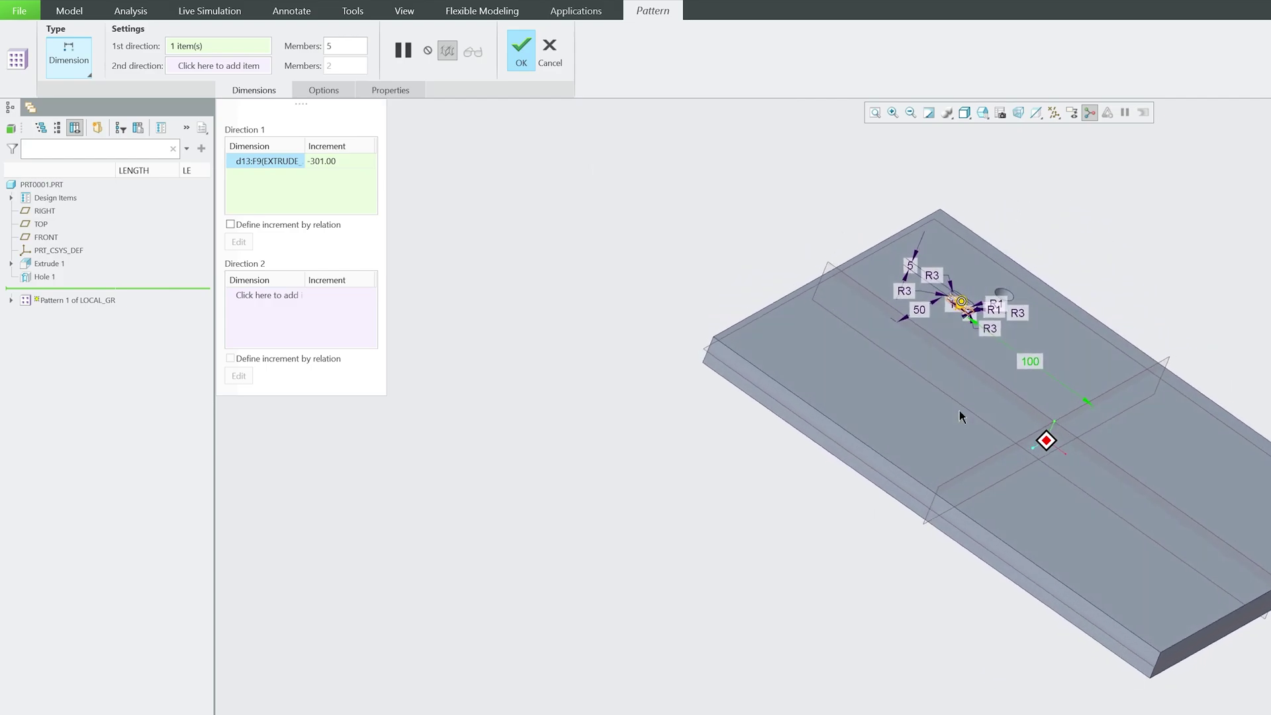
{"action": "left_click", "coordinate": [337, 167]}
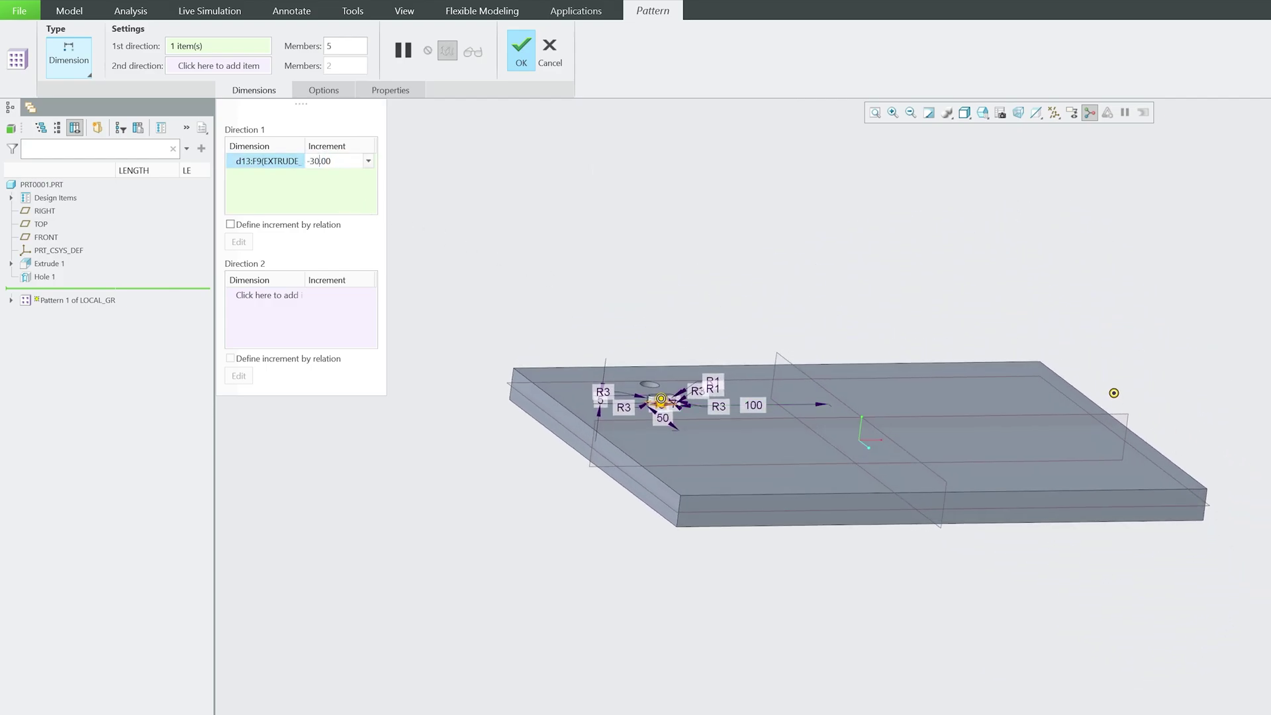
{"action": "key", "text": "BackSpace"}
{"action": "key", "text": "Return"}
{"action": "middle_click_drag", "start_coordinate": [331, 162], "coordinate": [661, 343]}
{"action": "scroll", "coordinate": [752, 459], "scroll_direction": "down", "scroll_amount": 2}
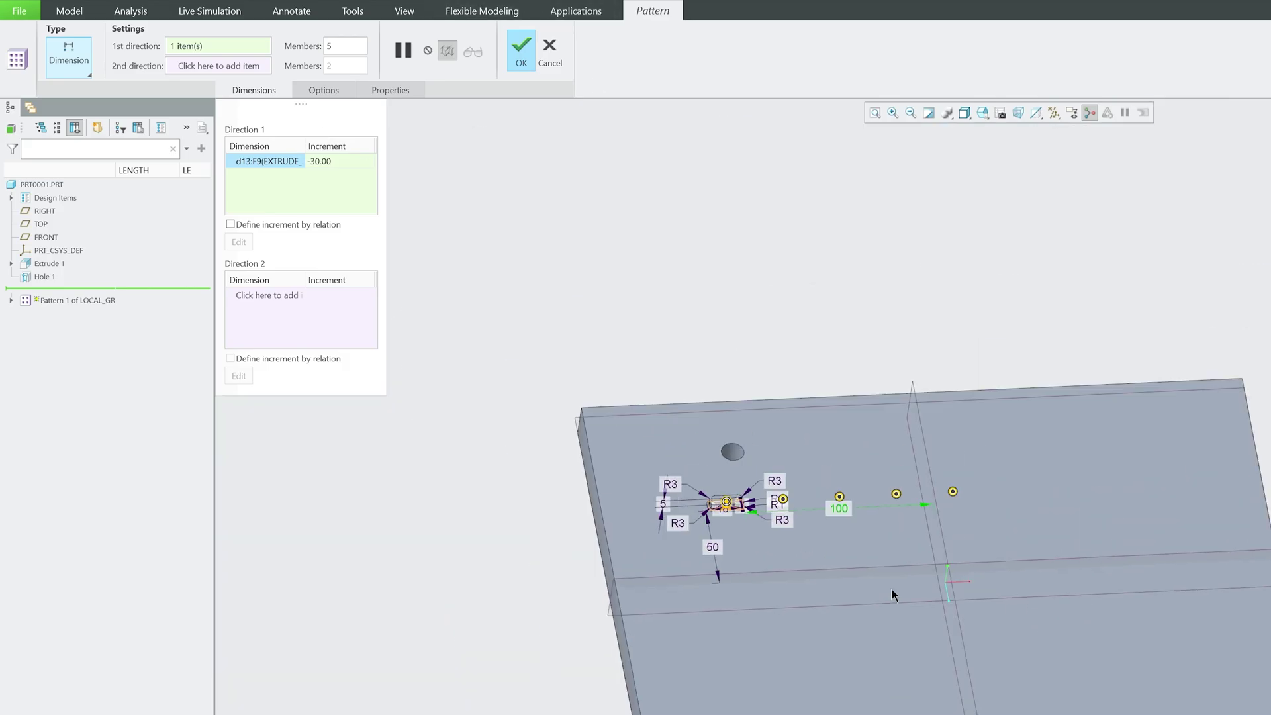
{"action": "scroll", "coordinate": [891, 587], "scroll_direction": "up", "scroll_amount": 2}
- Finish the five-boss pattern and select Pattern 1 in the model tree
{"action": "mouse_move", "coordinate": [866, 473]}
{"action": "middle_mouse_down"}
{"action": "mouse_move", "coordinate": [820, 580]}
{"action": "mouse_move", "coordinate": [842, 655]}
{"action": "mouse_move", "coordinate": [658, 190]}
{"action": "middle_mouse_up"}
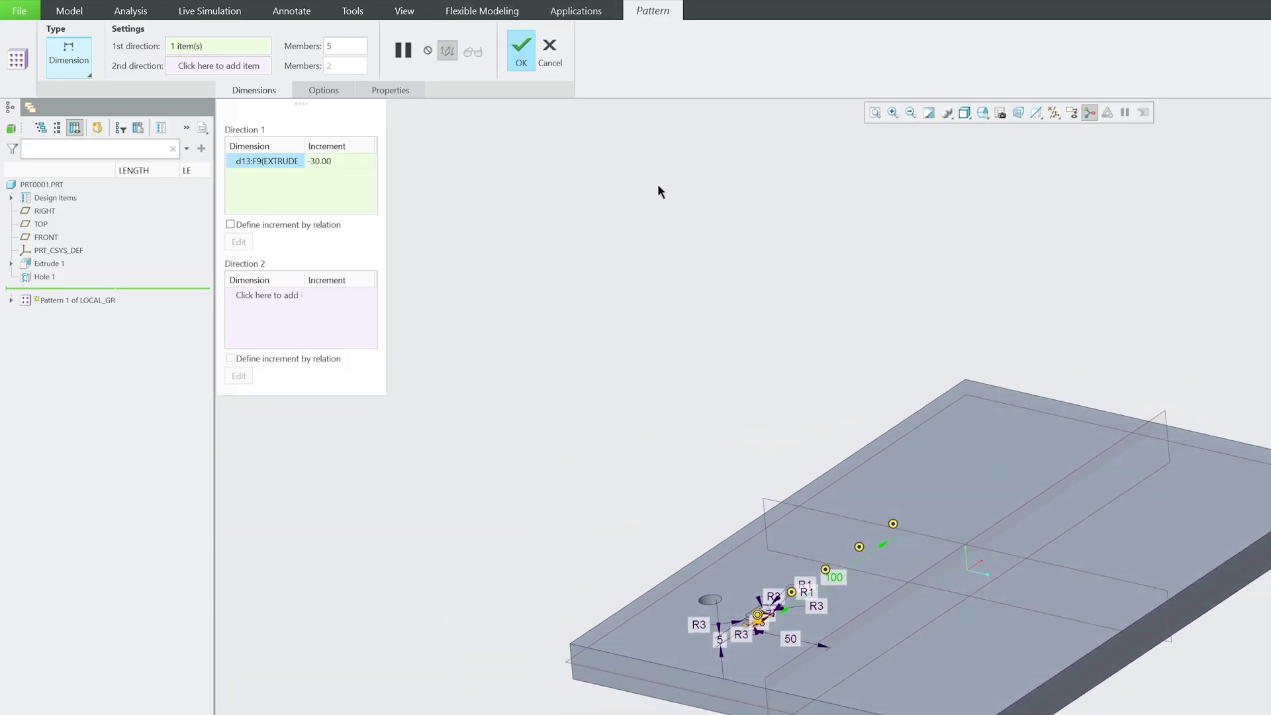
{"action": "left_click", "coordinate": [523, 55]}
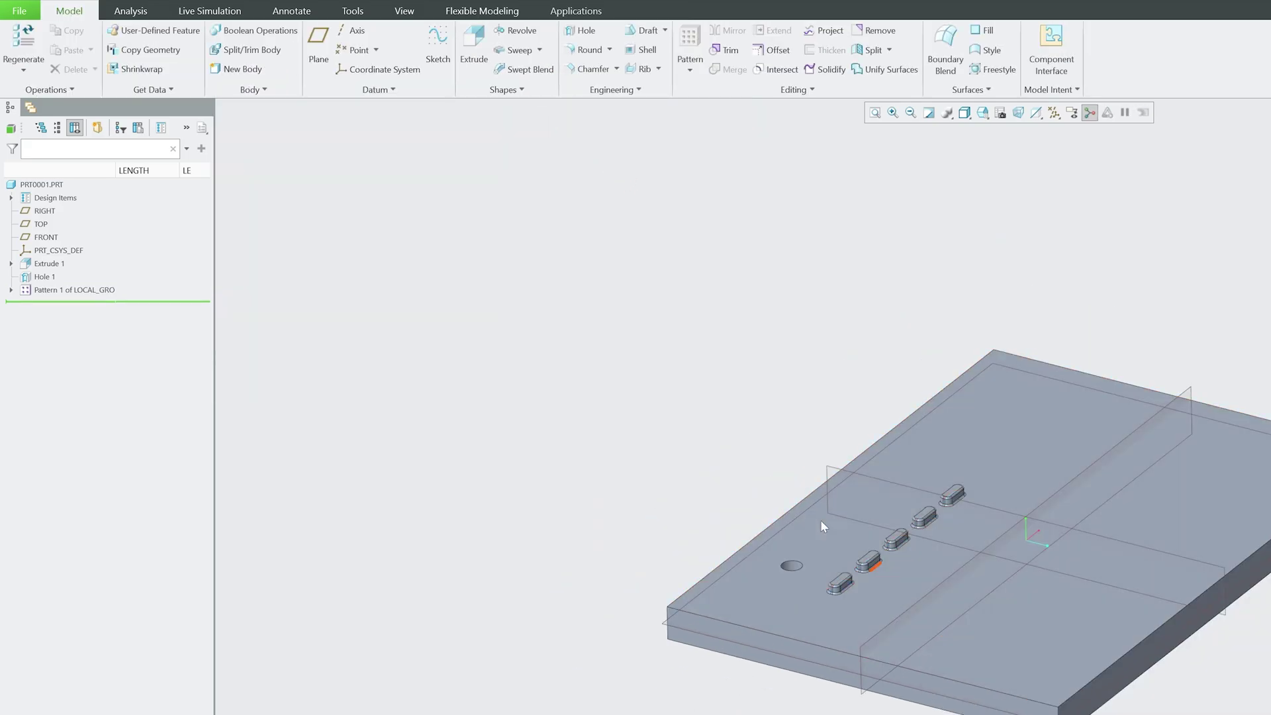
{"action": "scroll", "coordinate": [706, 476], "scroll_direction": "up", "scroll_amount": 3}
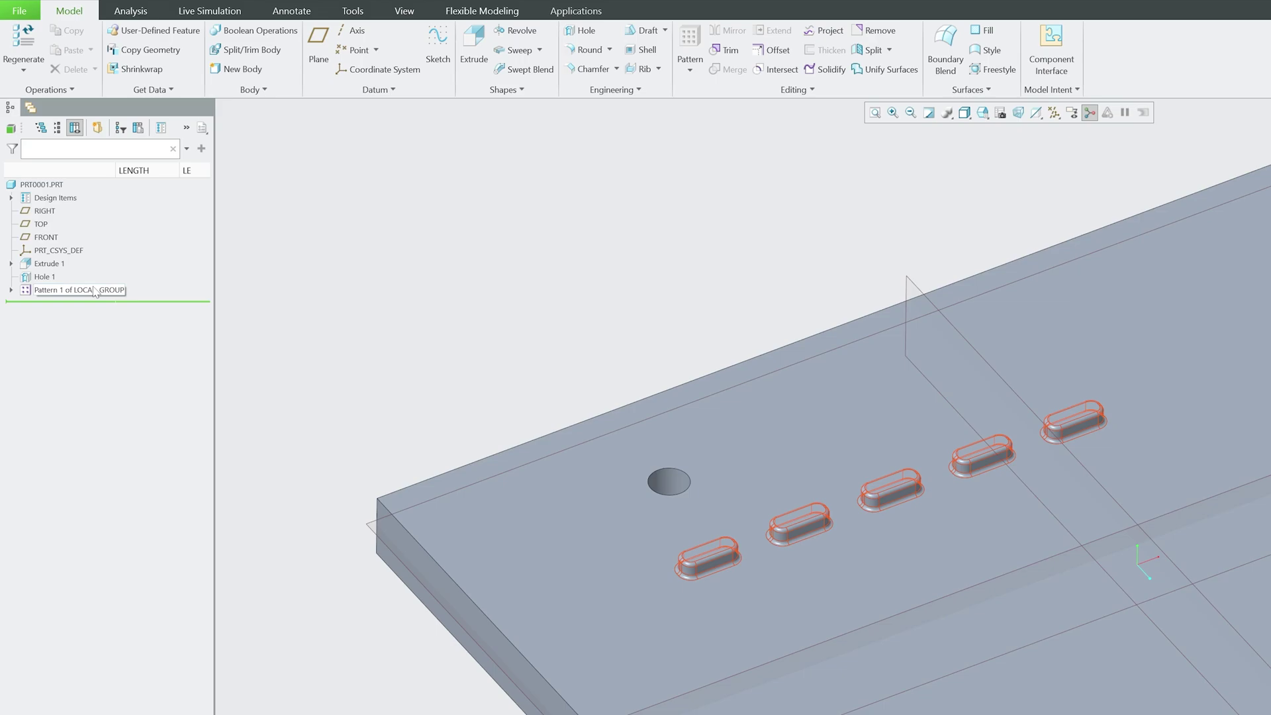
{"action": "left_click", "coordinate": [95, 291]}
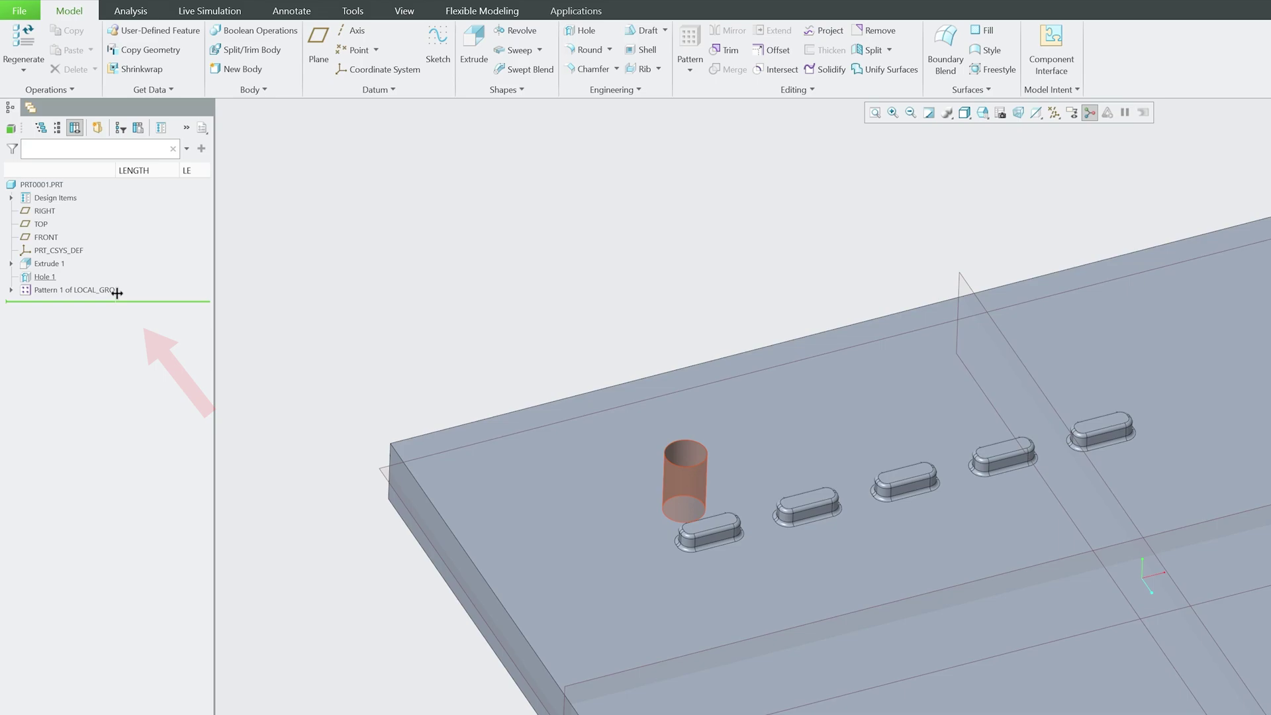
{"action": "left_click", "coordinate": [99, 289]}
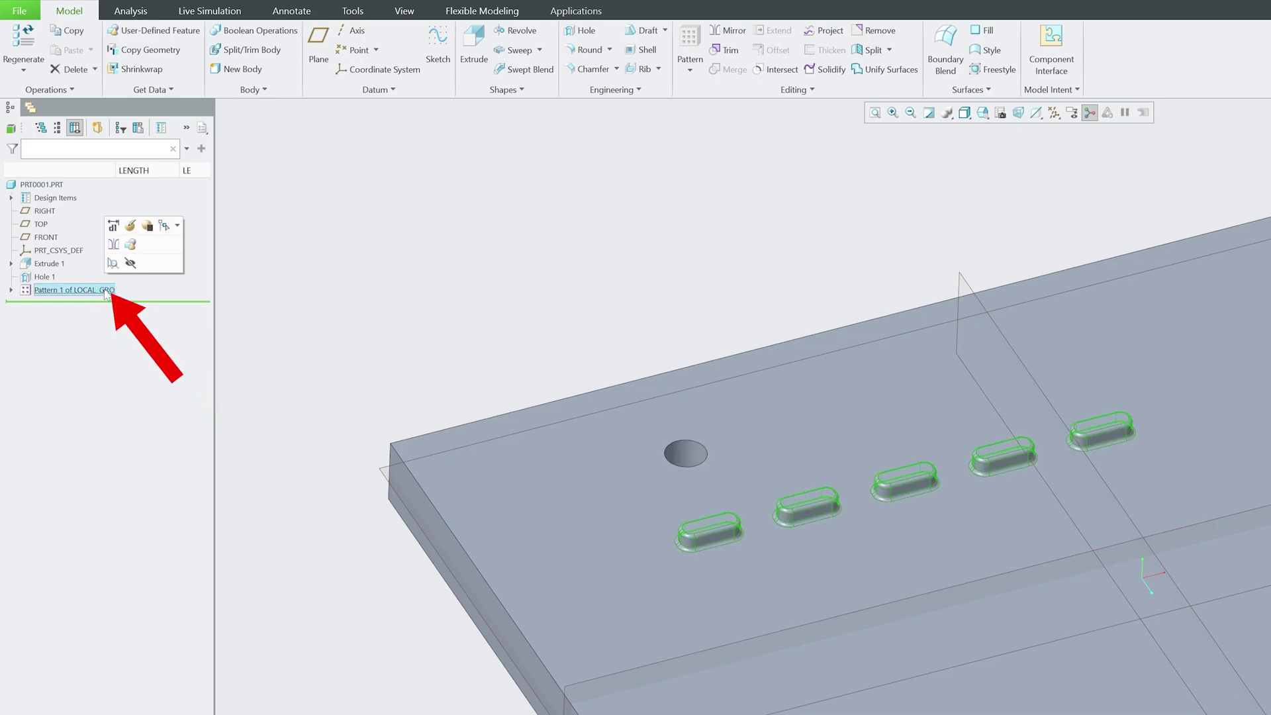
- Add the 50 dimension as direction 2 with 2 members, then reselect Pattern 1
{"action": "left_click", "coordinate": [130, 228]}
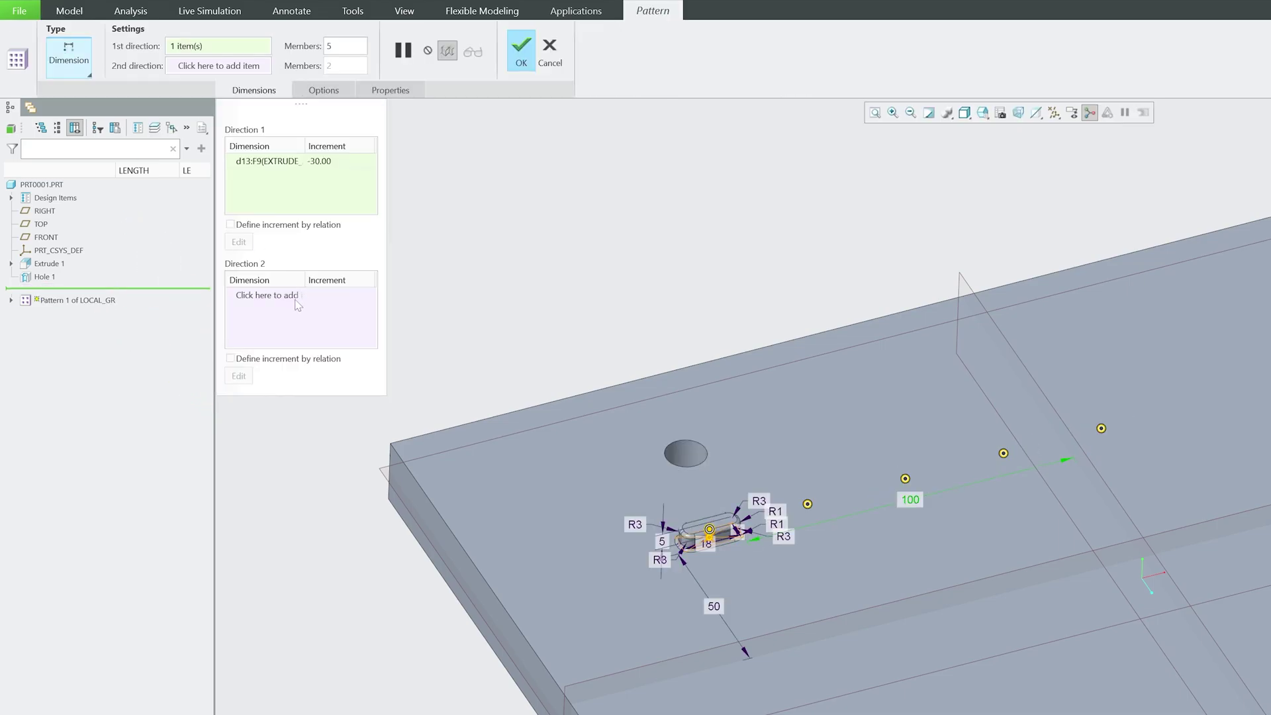
{"action": "left_click", "coordinate": [295, 305]}
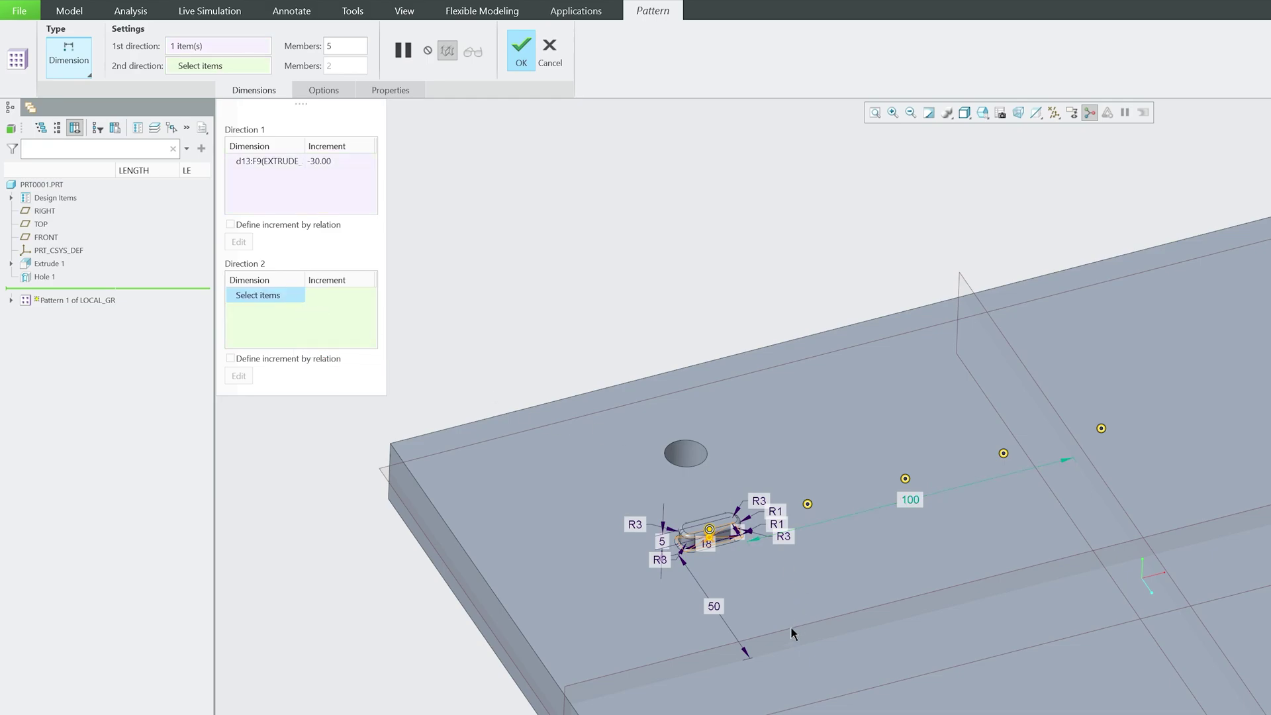
{"action": "middle_click_drag", "start_coordinate": [791, 626], "coordinate": [735, 615]}
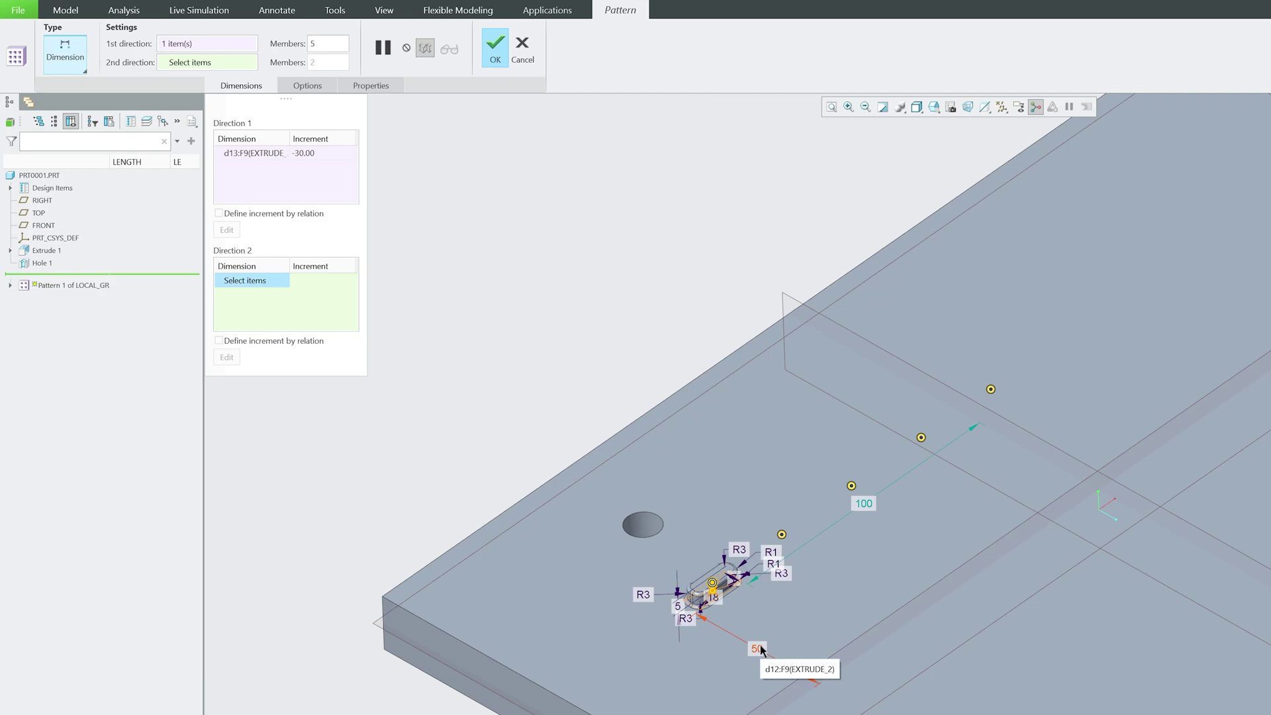
{"action": "left_click", "coordinate": [760, 647]}
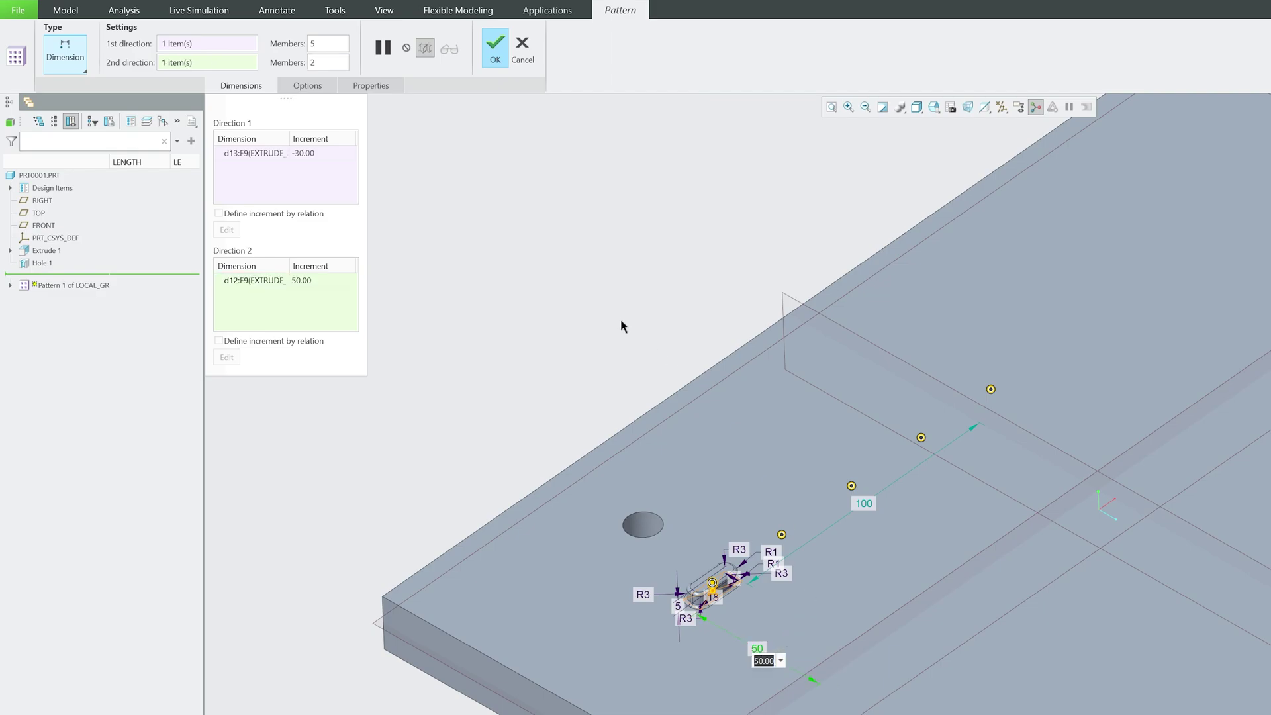
{"action": "left_click", "coordinate": [495, 47]}
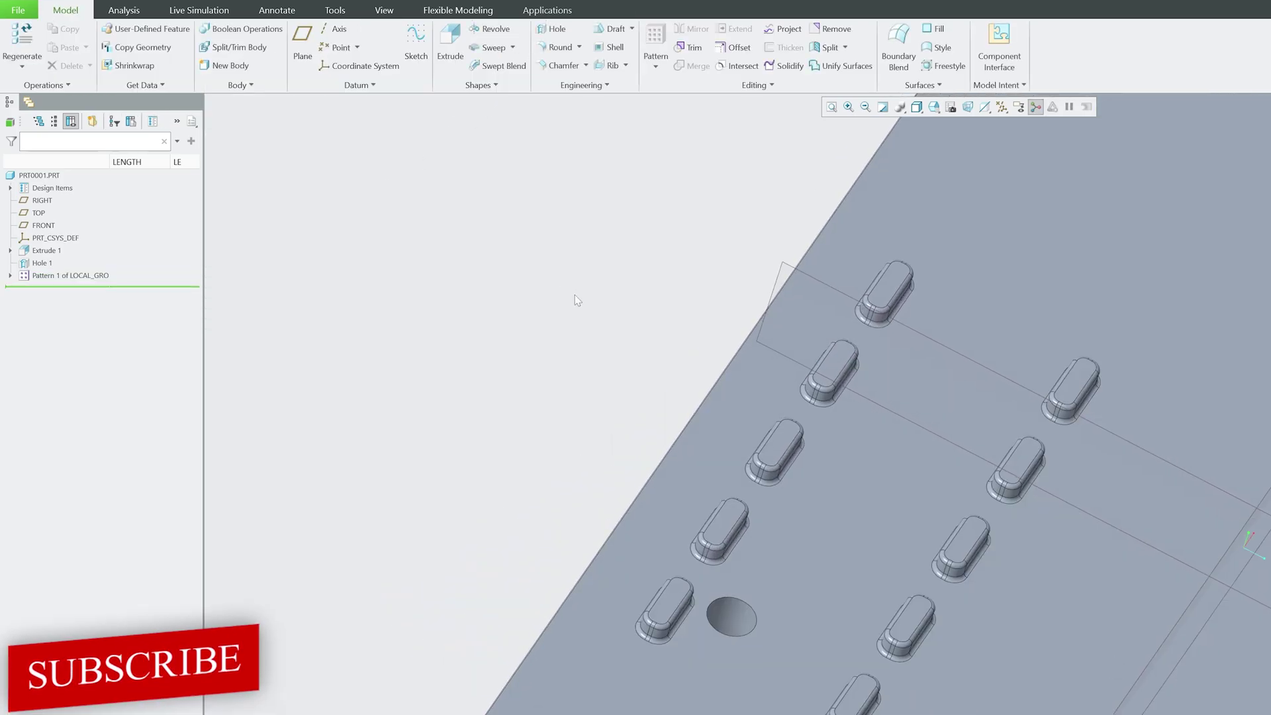
{"action": "middle_click_drag", "start_coordinate": [571, 292], "coordinate": [468, 221]}
{"action": "scroll", "coordinate": [478, 321], "scroll_direction": "down", "scroll_amount": 2}
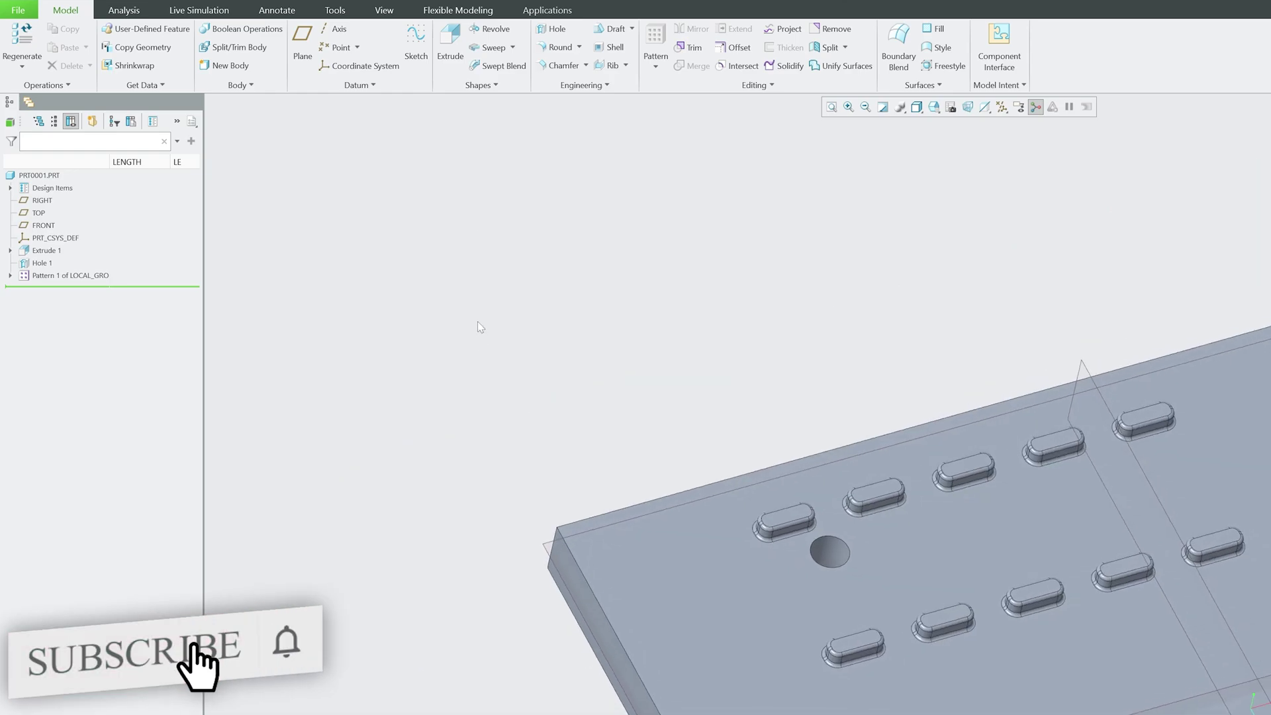
{"action": "scroll", "coordinate": [478, 320], "scroll_direction": "down", "scroll_amount": 2}
{"action": "scroll", "coordinate": [603, 313], "scroll_direction": "up", "scroll_amount": 2}
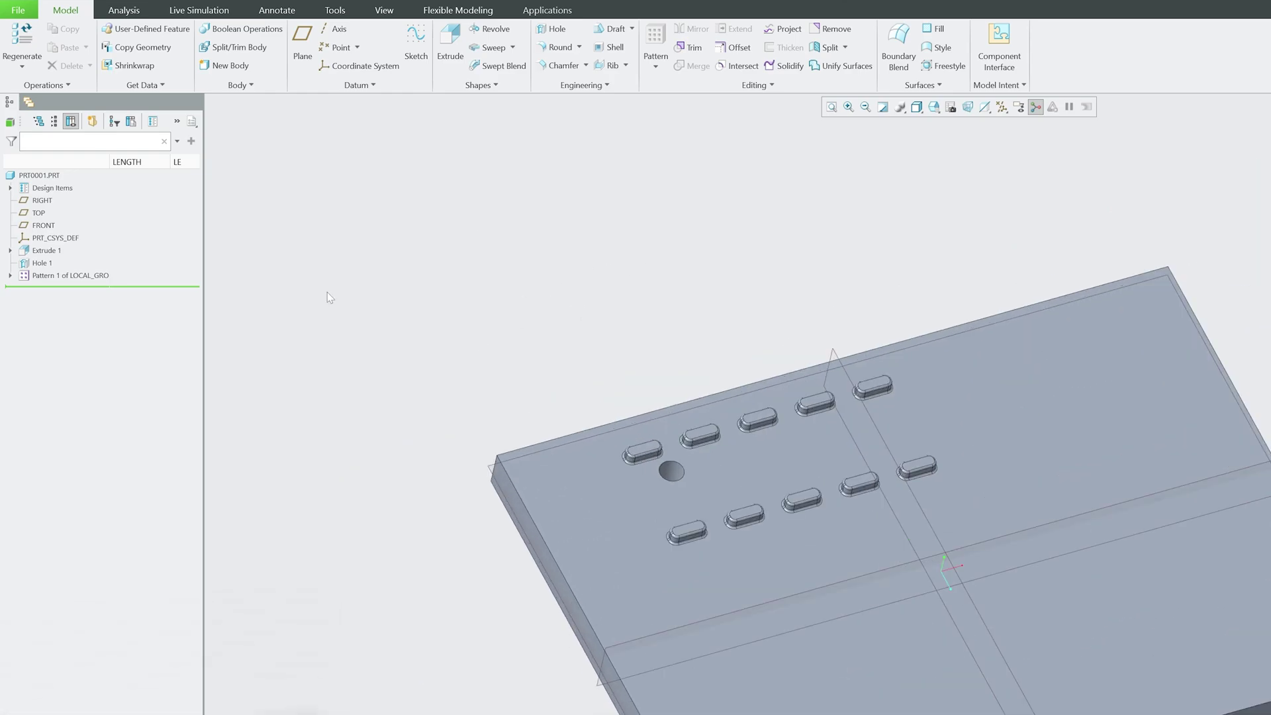
{"action": "left_click", "coordinate": [69, 274]}
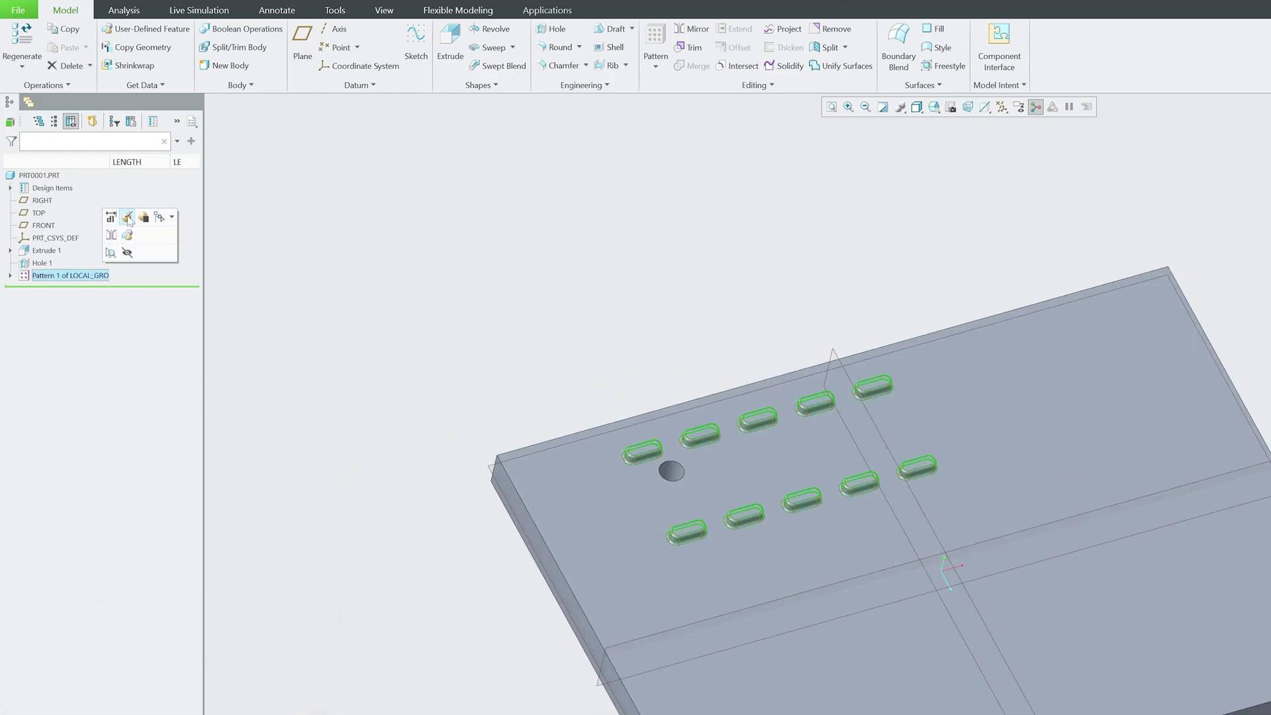
- Switch direction 1 to the boss height d9 with increment 5 and regenerate the pattern
{"action": "left_click", "coordinate": [126, 217]}
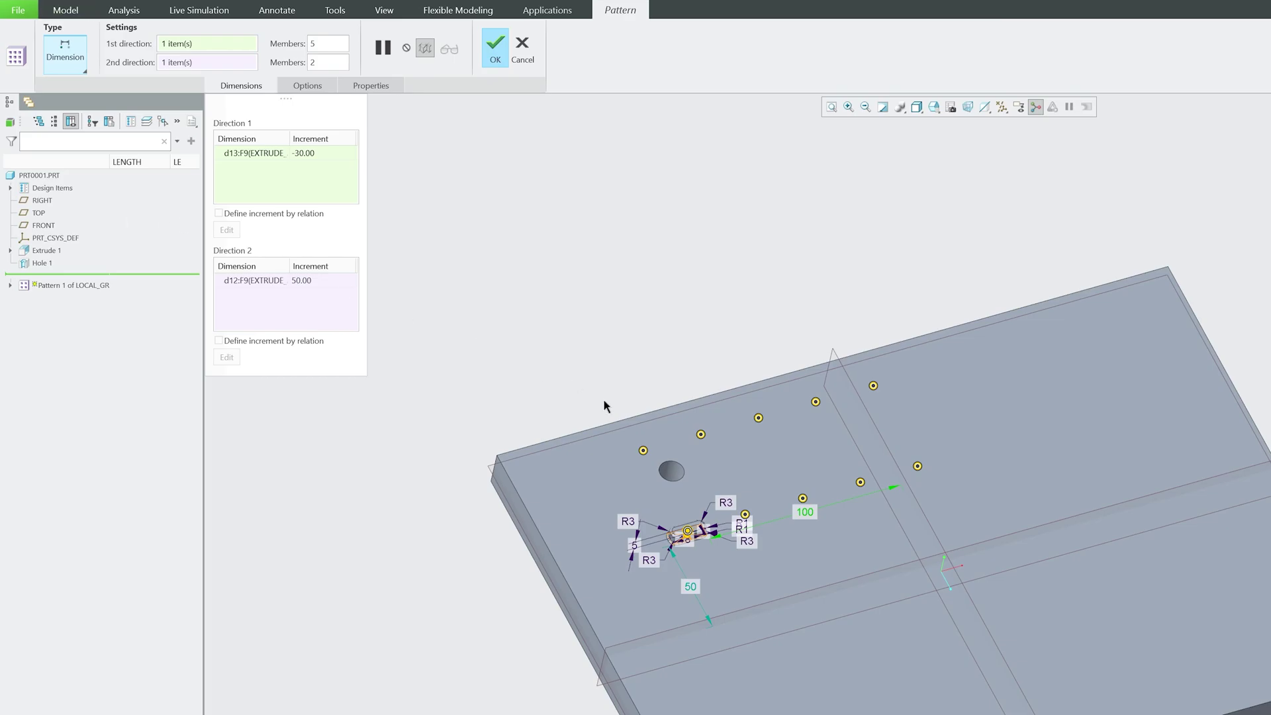
{"action": "left_click", "coordinate": [743, 593]}
{"action": "scroll", "coordinate": [733, 560], "scroll_direction": "down", "scroll_amount": 3}
{"action": "scroll", "coordinate": [981, 482], "scroll_direction": "up", "scroll_amount": 5}
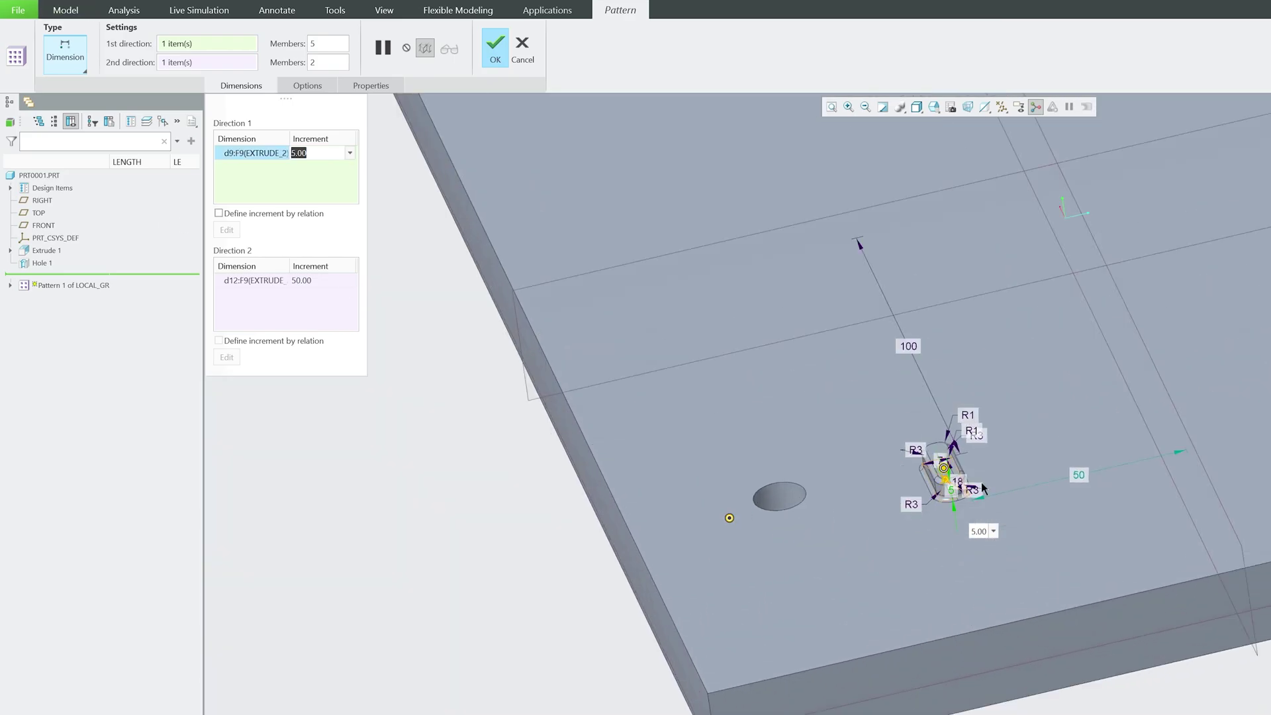
{"action": "scroll", "coordinate": [982, 482], "scroll_direction": "up", "scroll_amount": 2}
{"action": "scroll", "coordinate": [1001, 452], "scroll_direction": "up", "scroll_amount": 2}
{"action": "scroll", "coordinate": [971, 457], "scroll_direction": "up", "scroll_amount": 2}
{"action": "scroll", "coordinate": [872, 502], "scroll_direction": "up", "scroll_amount": 2}
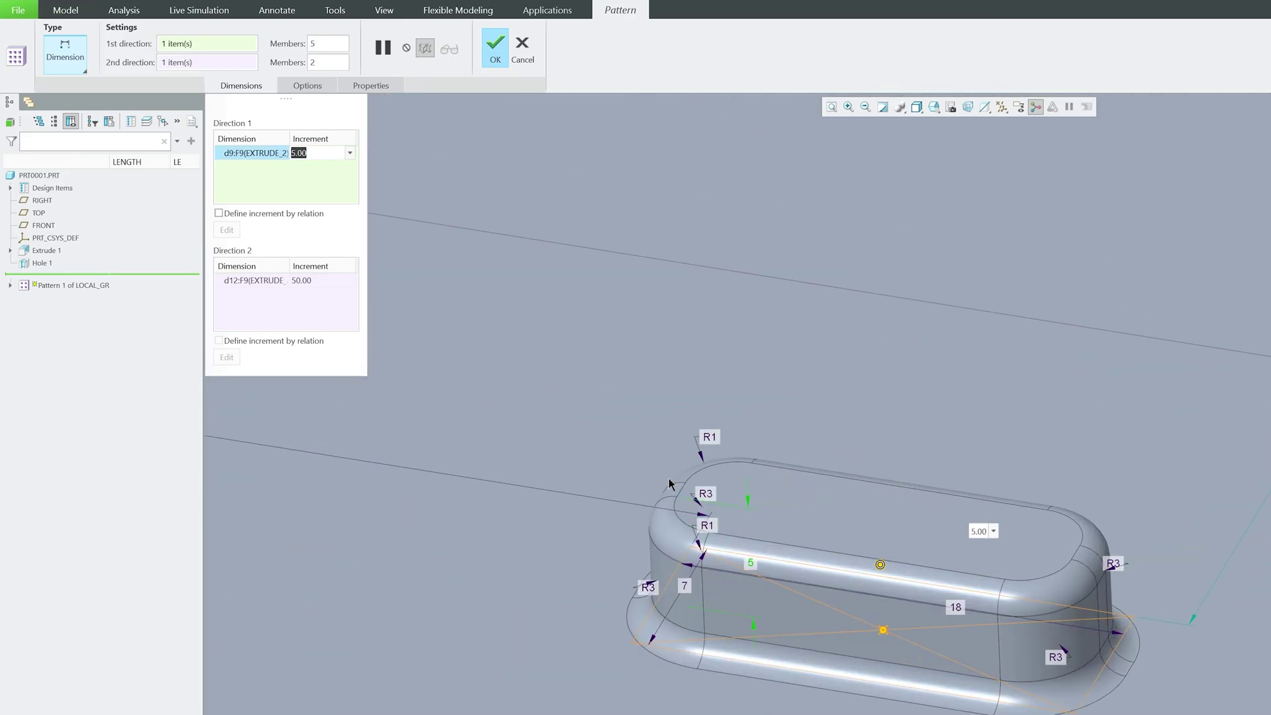
{"action": "middle_click_drag", "start_coordinate": [671, 483], "coordinate": [857, 632]}
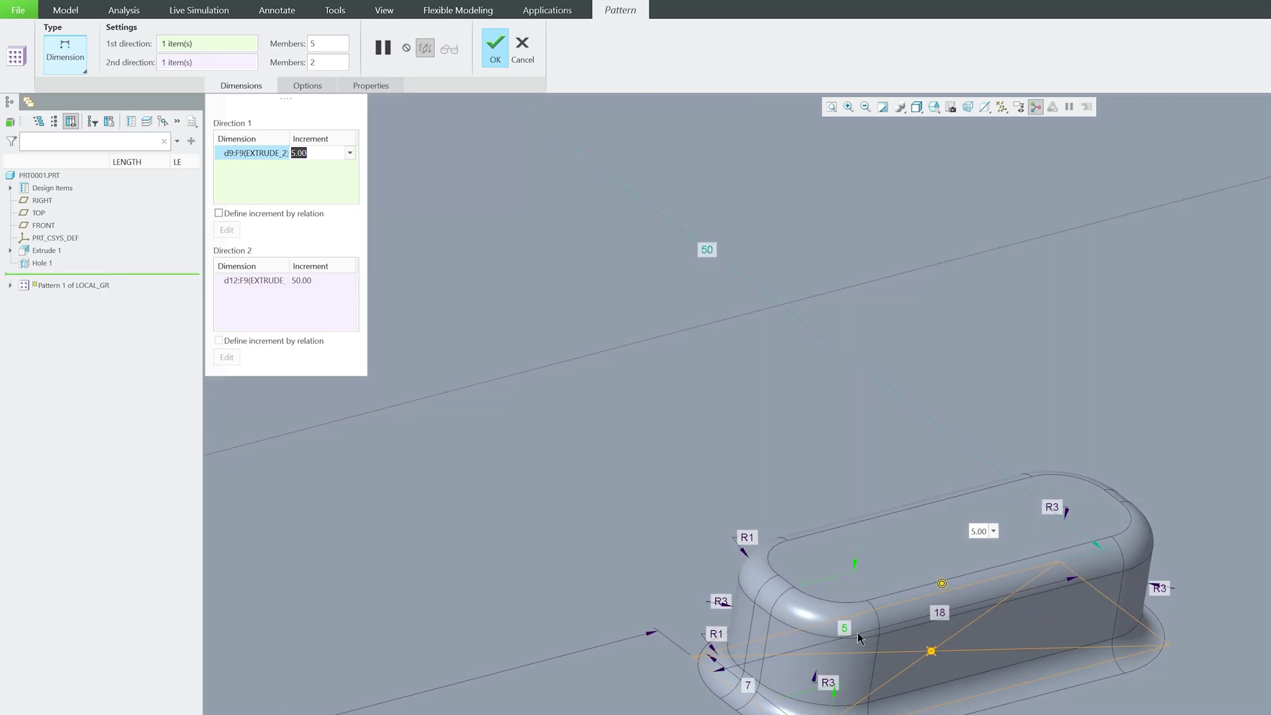
{"action": "key", "text": "Return"}
{"action": "scroll", "coordinate": [415, 281], "scroll_direction": "down", "scroll_amount": 2}
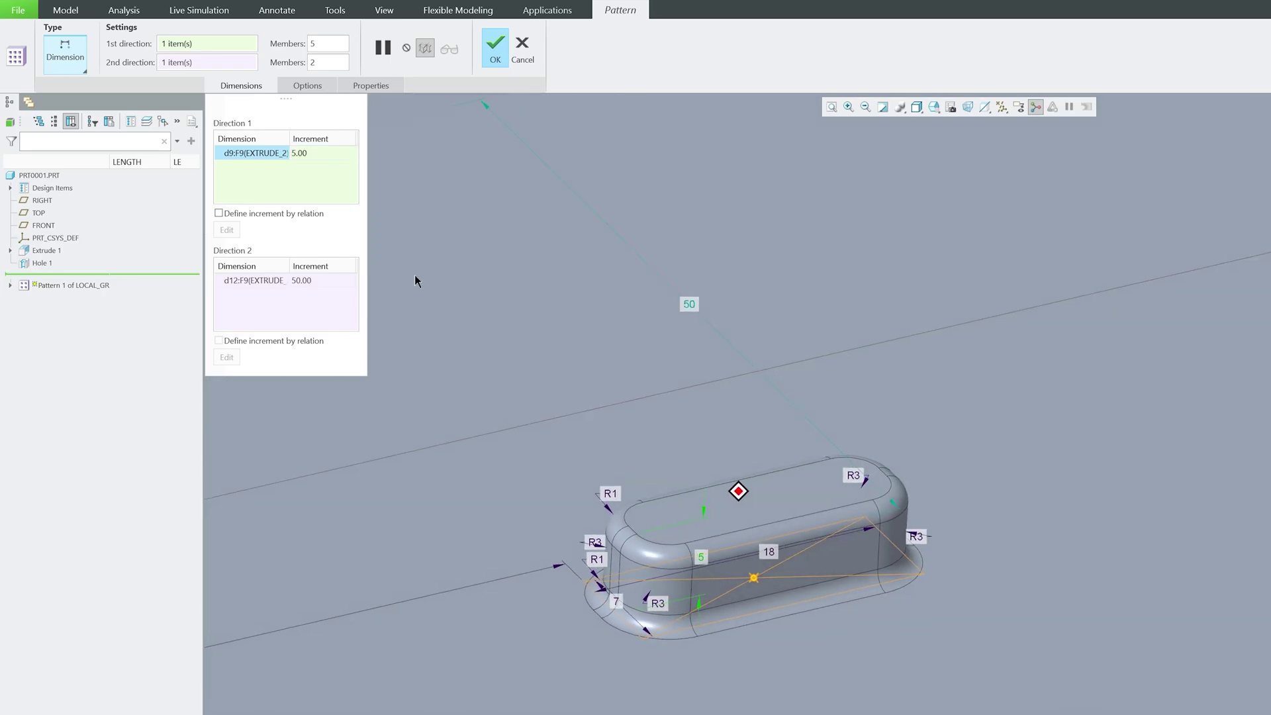
{"action": "left_click", "coordinate": [496, 46]}
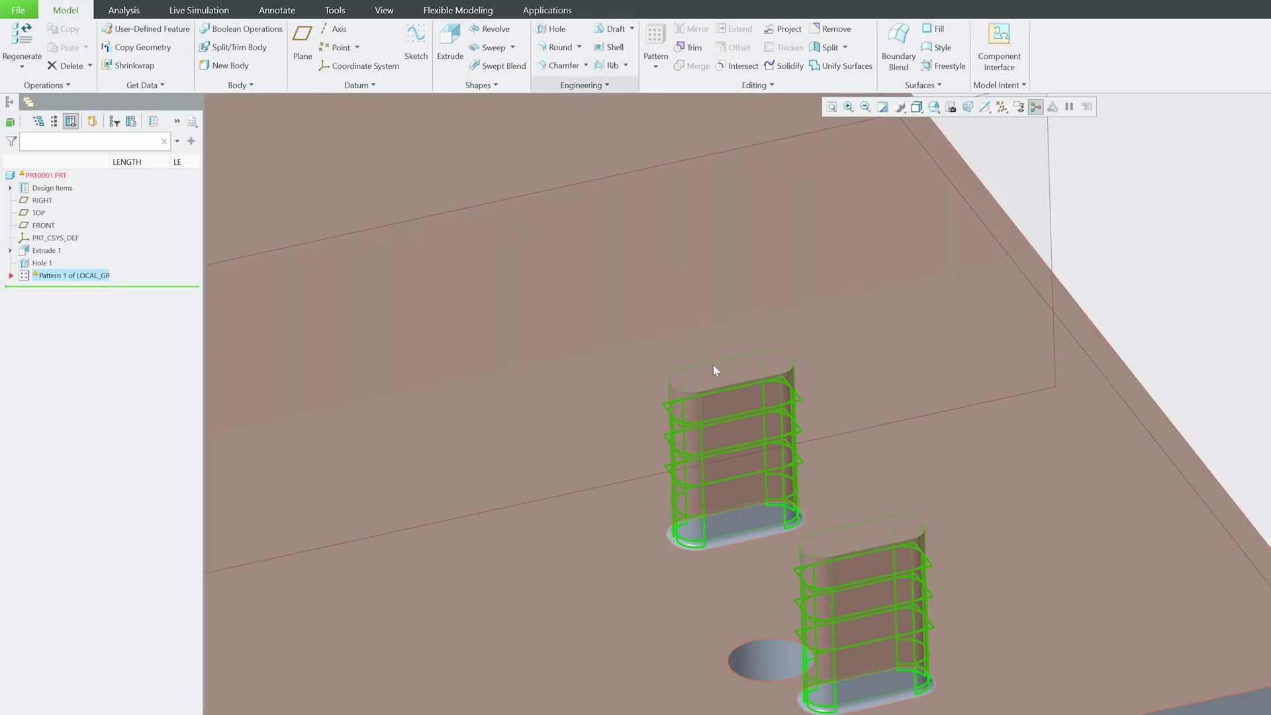
{"action": "scroll", "coordinate": [732, 492], "scroll_direction": "down", "scroll_amount": 5}
- Show the pattern dimensions, expand Pattern 1 in the tree and edit its definition
{"action": "double_click", "coordinate": [732, 492]}
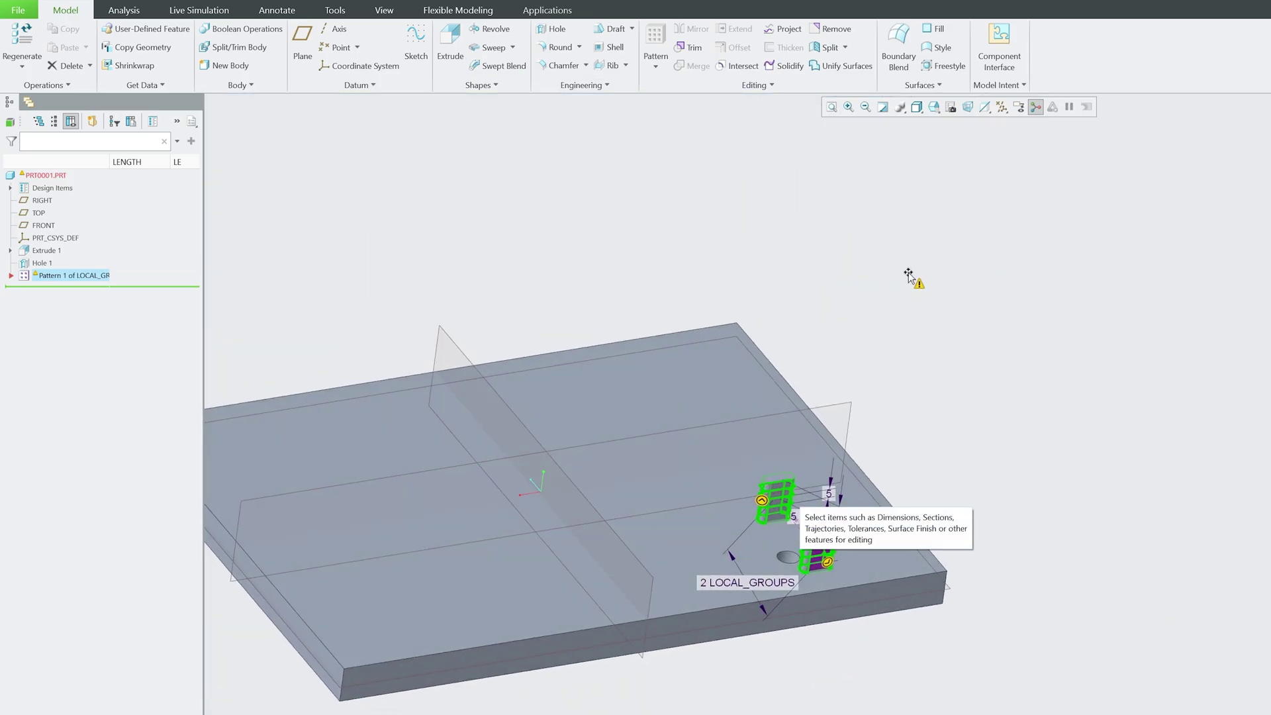
{"action": "left_click", "coordinate": [908, 275]}
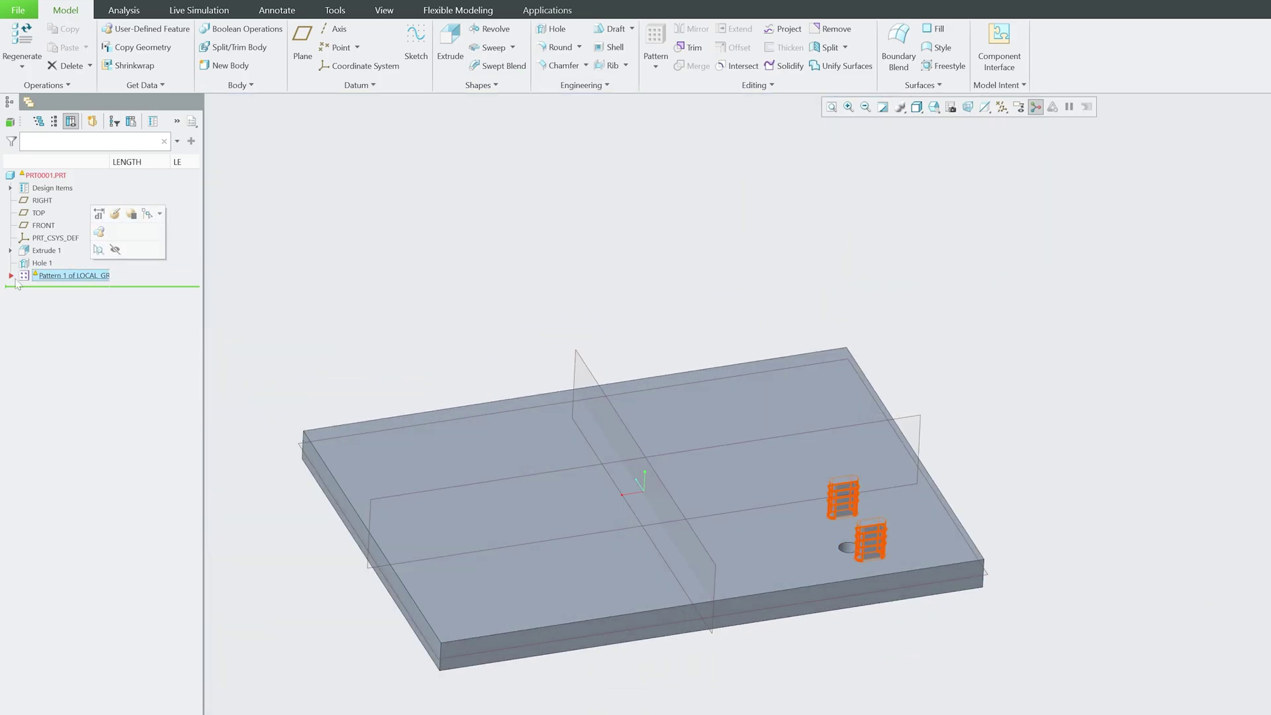
{"action": "left_click", "coordinate": [10, 275]}
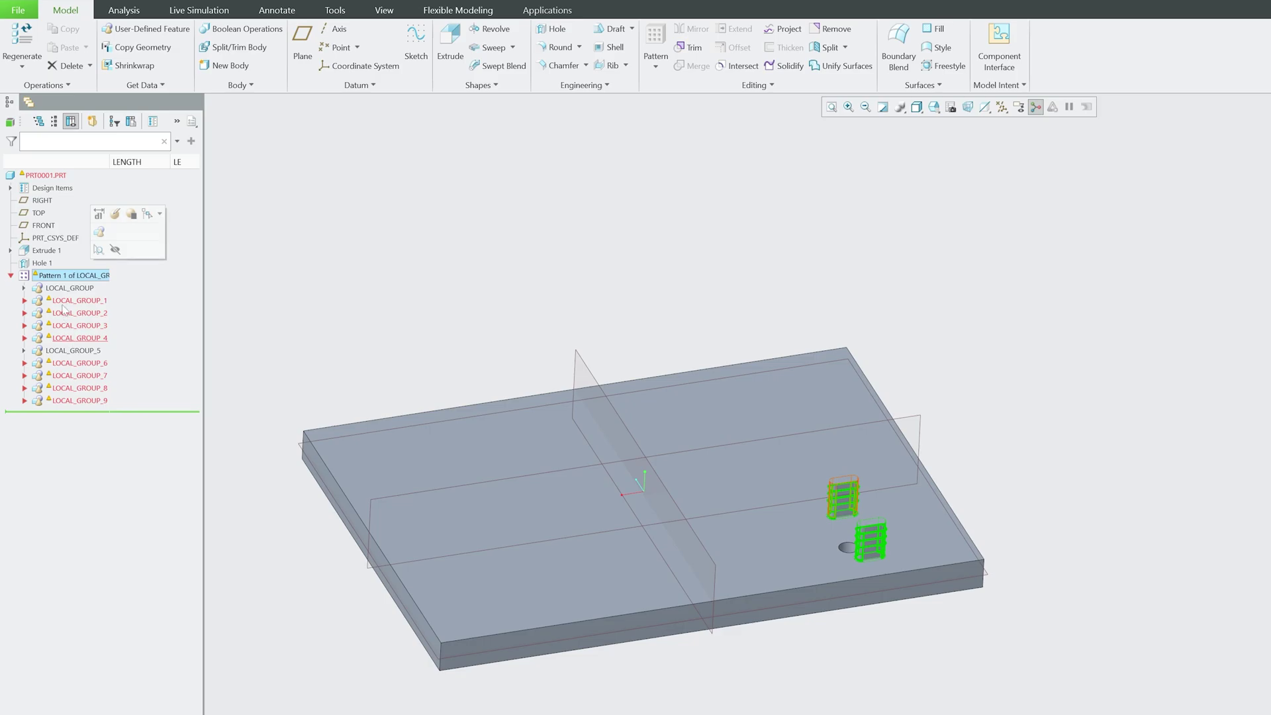
{"action": "left_click", "coordinate": [115, 214]}
{"action": "scroll", "coordinate": [1058, 652], "scroll_direction": "down", "scroll_amount": 3}
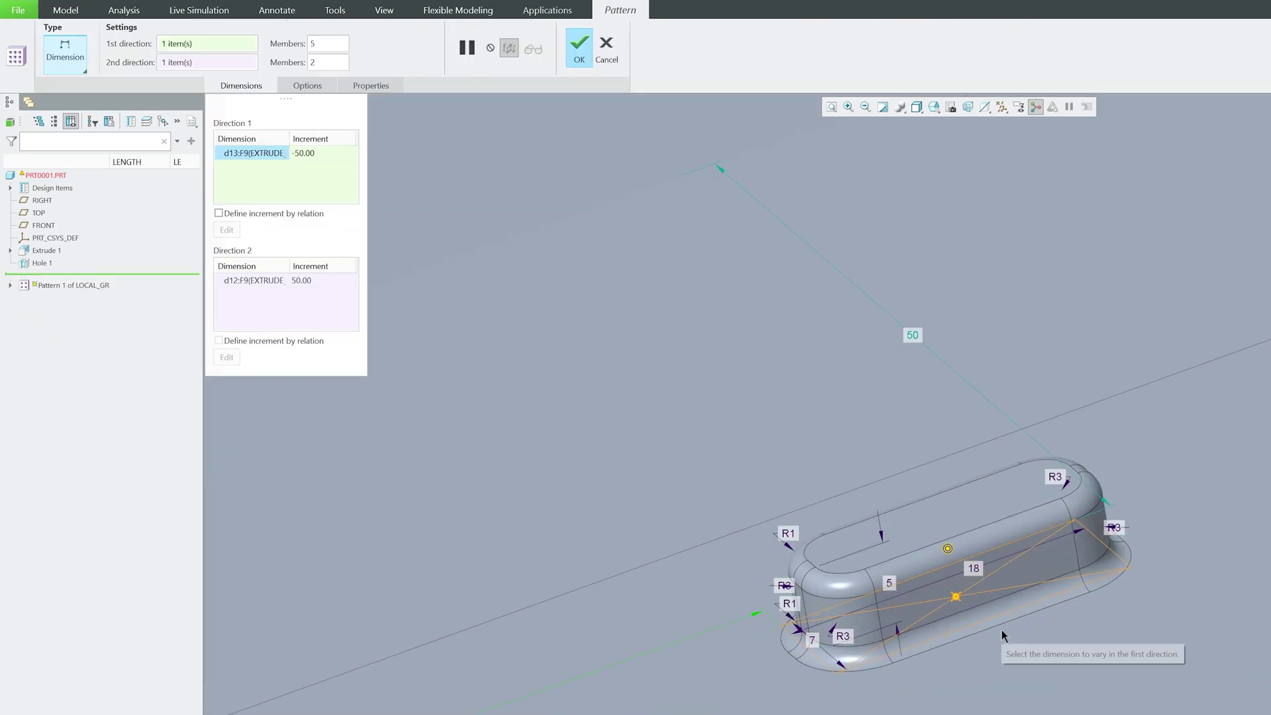
{"action": "scroll", "coordinate": [994, 636], "scroll_direction": "down", "scroll_amount": 3}
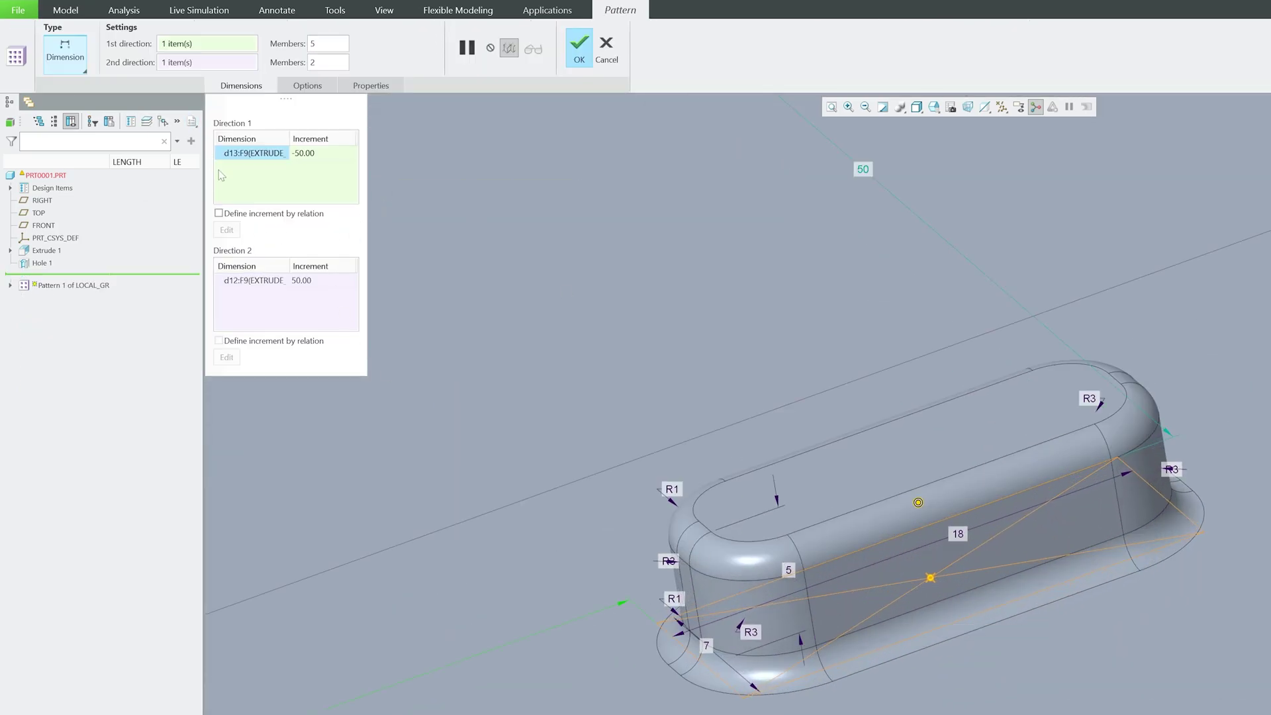
- Add the boss height to direction 1 at a 5.00 increment and apply the pattern
{"action": "left_click", "coordinate": [252, 195]}
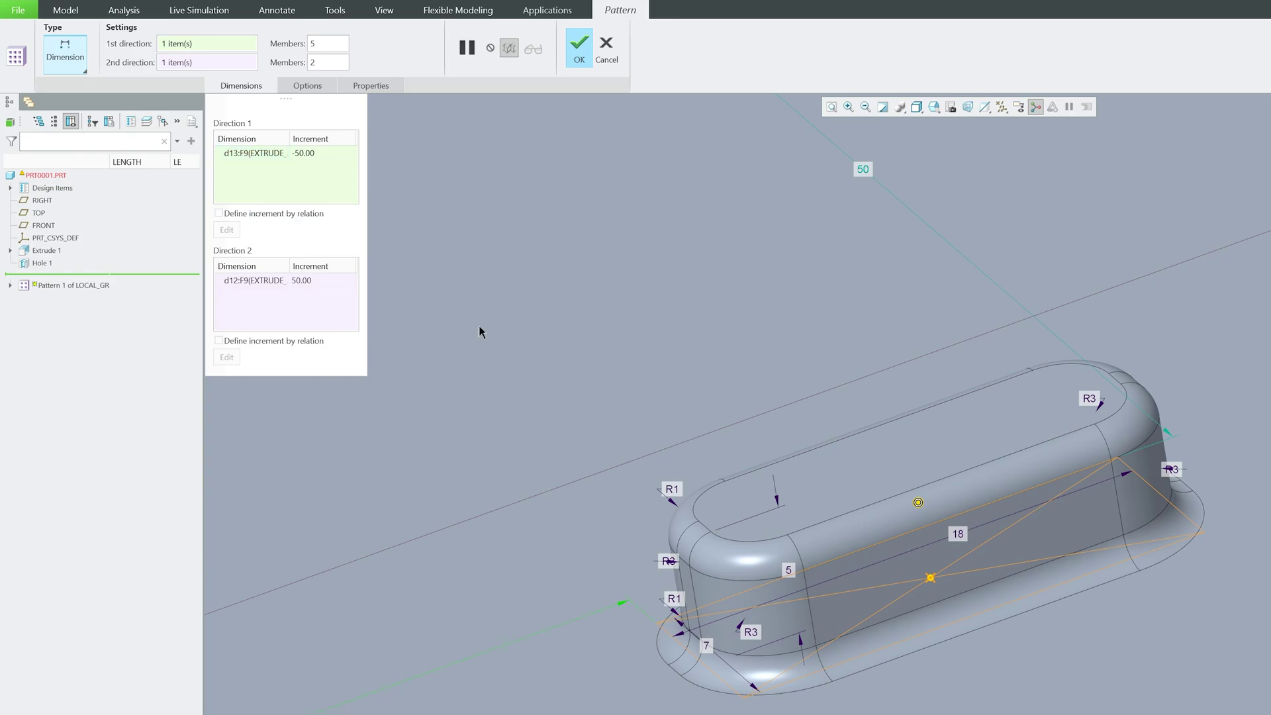
{"action": "left_click", "coordinate": [788, 572]}
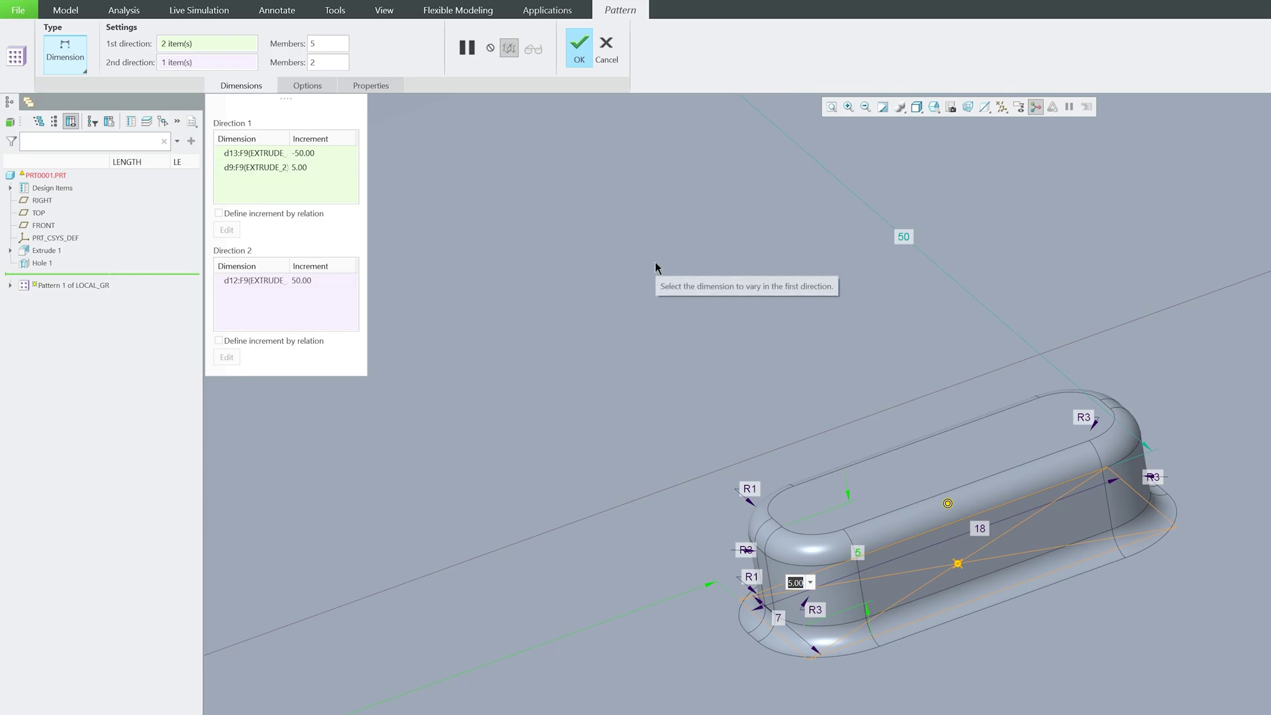
{"action": "left_click", "coordinate": [579, 44]}
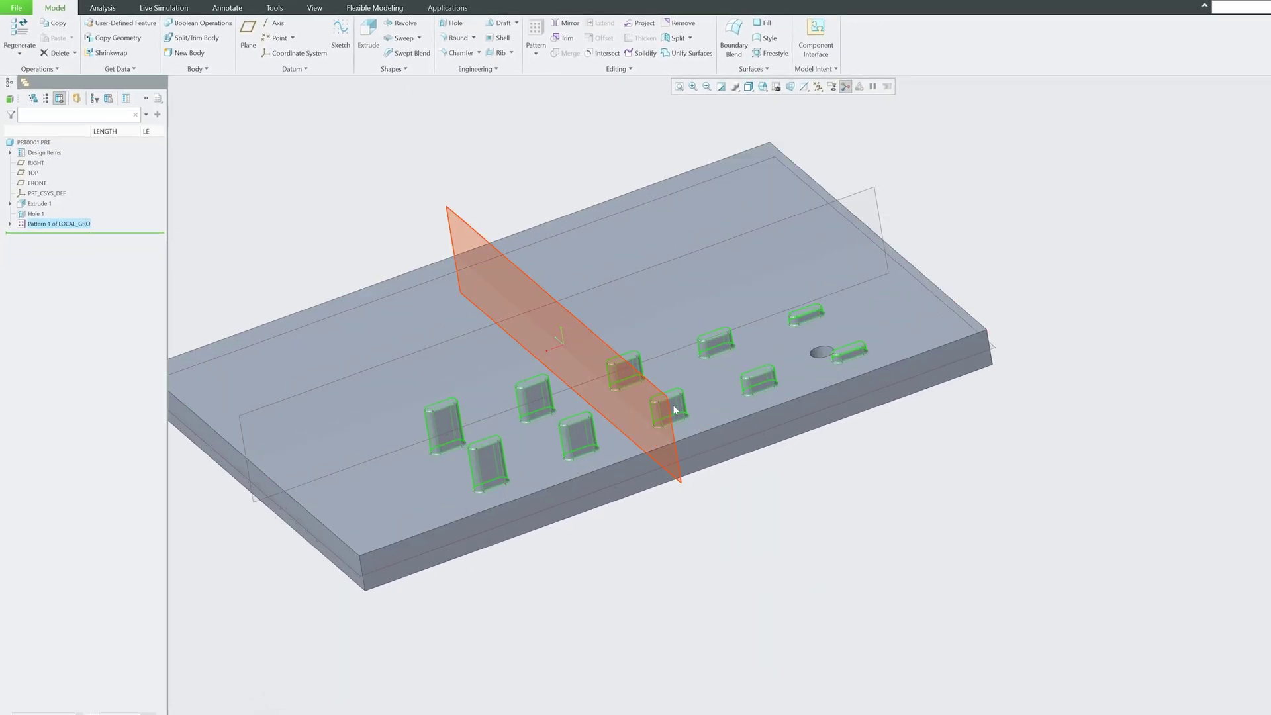
{"action": "middle_click_drag", "start_coordinate": [798, 293], "coordinate": [1155, 390]}
{"action": "scroll", "coordinate": [878, 310], "scroll_direction": "up", "scroll_amount": 2}
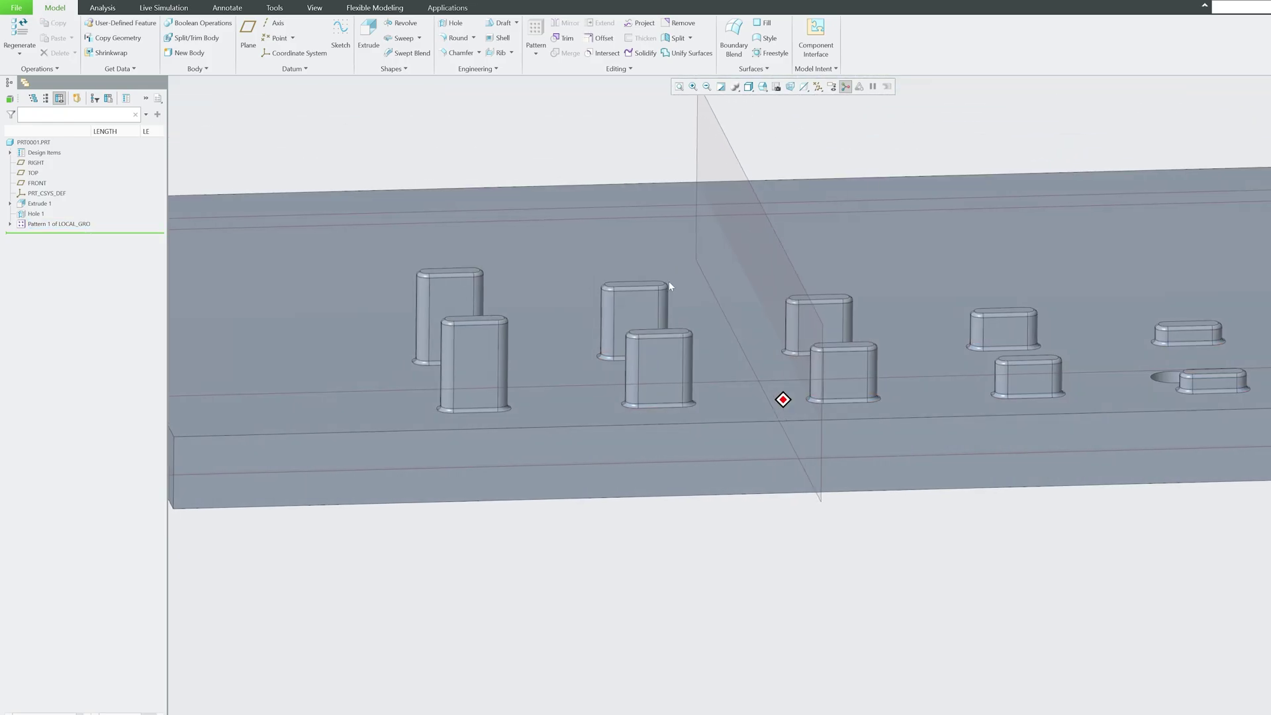
{"action": "middle_click_drag", "start_coordinate": [924, 364], "coordinate": [455, 243]}
- Edit Pattern 1 so the d9 height increment is 1, and apply it
{"action": "left_click", "coordinate": [86, 227]}
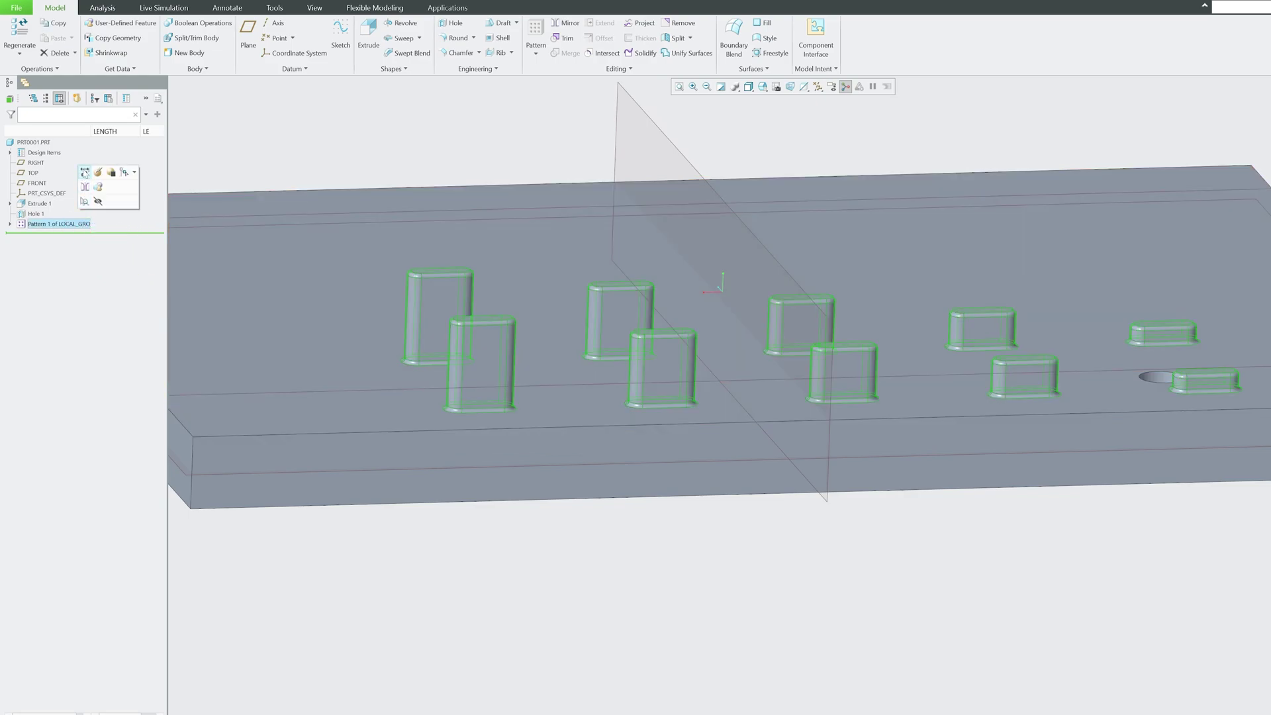
{"action": "left_click", "coordinate": [93, 170]}
{"action": "left_click", "coordinate": [265, 137]}
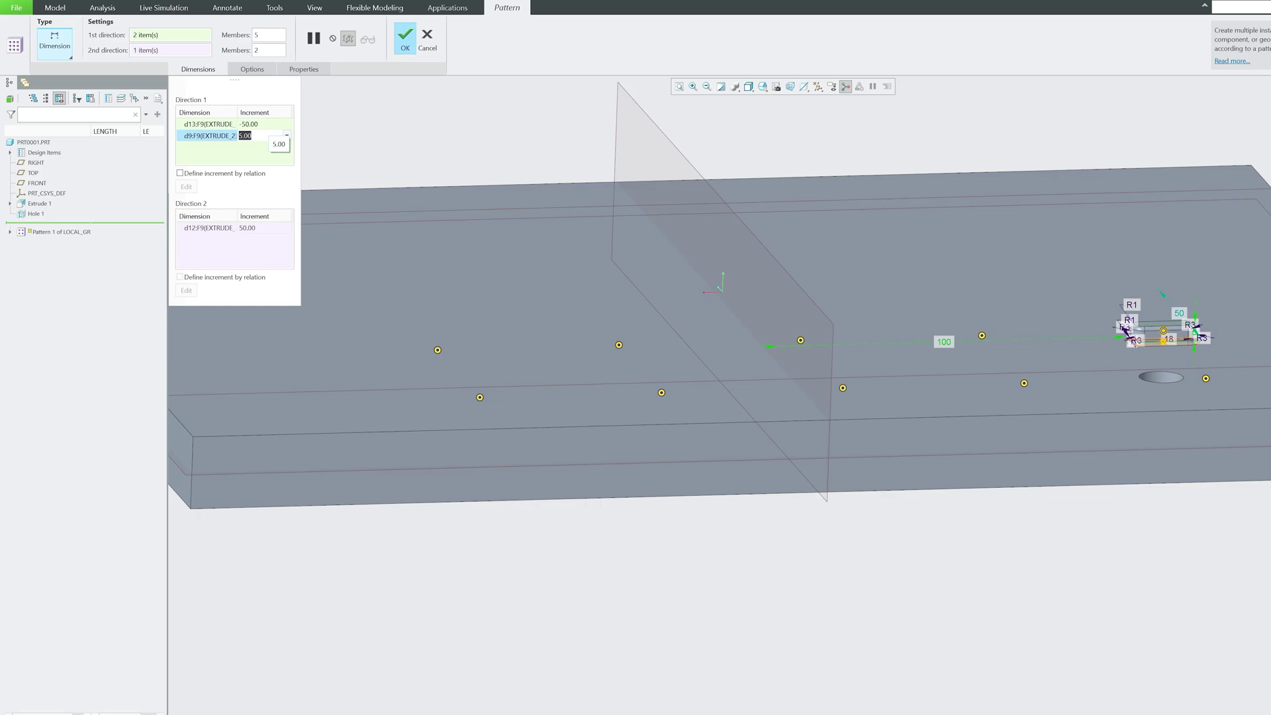
{"action": "type", "text": "1"}
{"action": "key", "text": "Return"}
{"action": "left_click", "coordinate": [406, 40]}
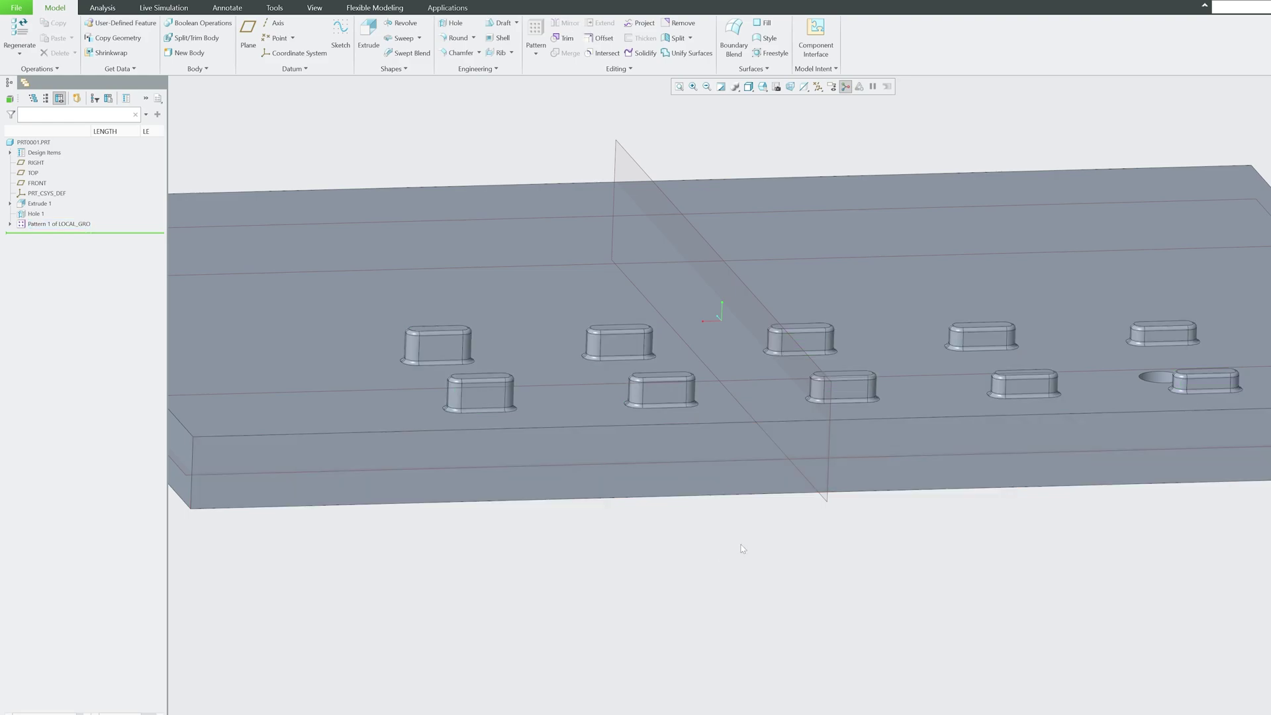
{"action": "scroll", "coordinate": [982, 435], "scroll_direction": "up", "scroll_amount": 3}
{"action": "mouse_move", "coordinate": [974, 422]}
{"action": "middle_mouse_down"}
{"action": "mouse_move", "coordinate": [752, 412]}
{"action": "mouse_move", "coordinate": [420, 368]}
{"action": "mouse_move", "coordinate": [365, 375]}
{"action": "mouse_move", "coordinate": [347, 350]}
{"action": "mouse_move", "coordinate": [588, 338]}
{"action": "middle_mouse_up"}
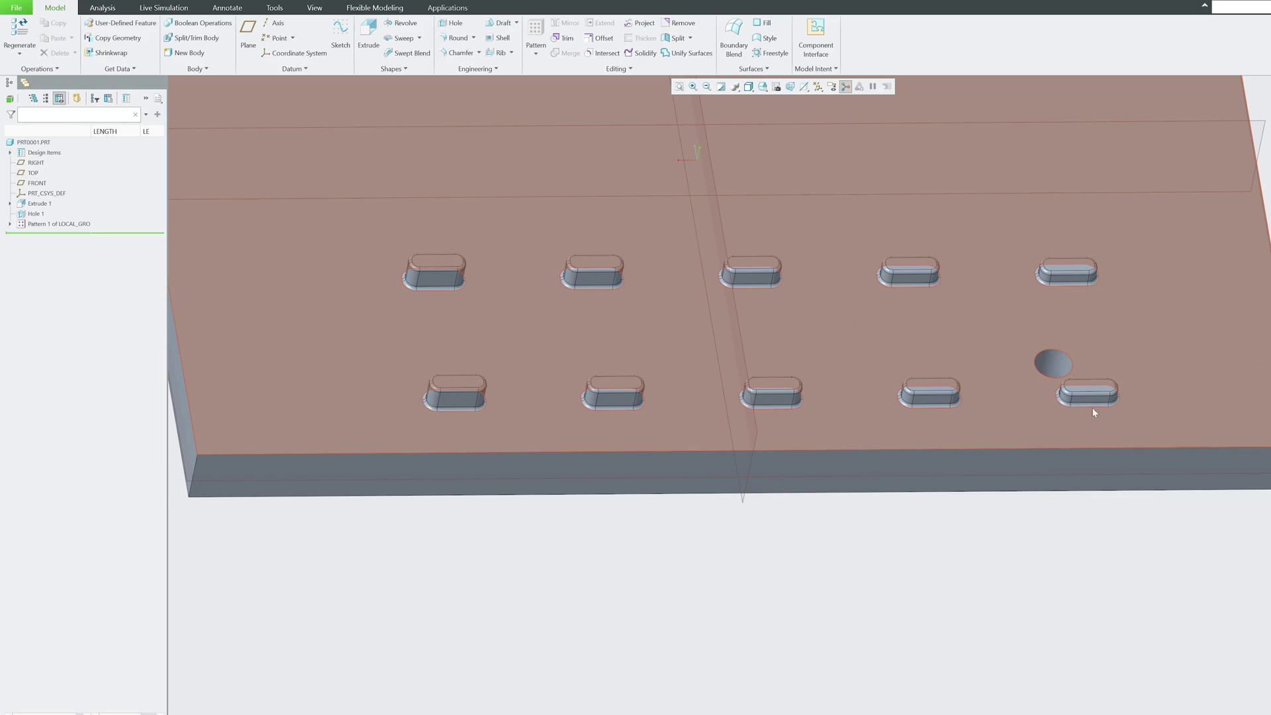
{"action": "middle_click_drag", "start_coordinate": [1092, 407], "coordinate": [1209, 406]}
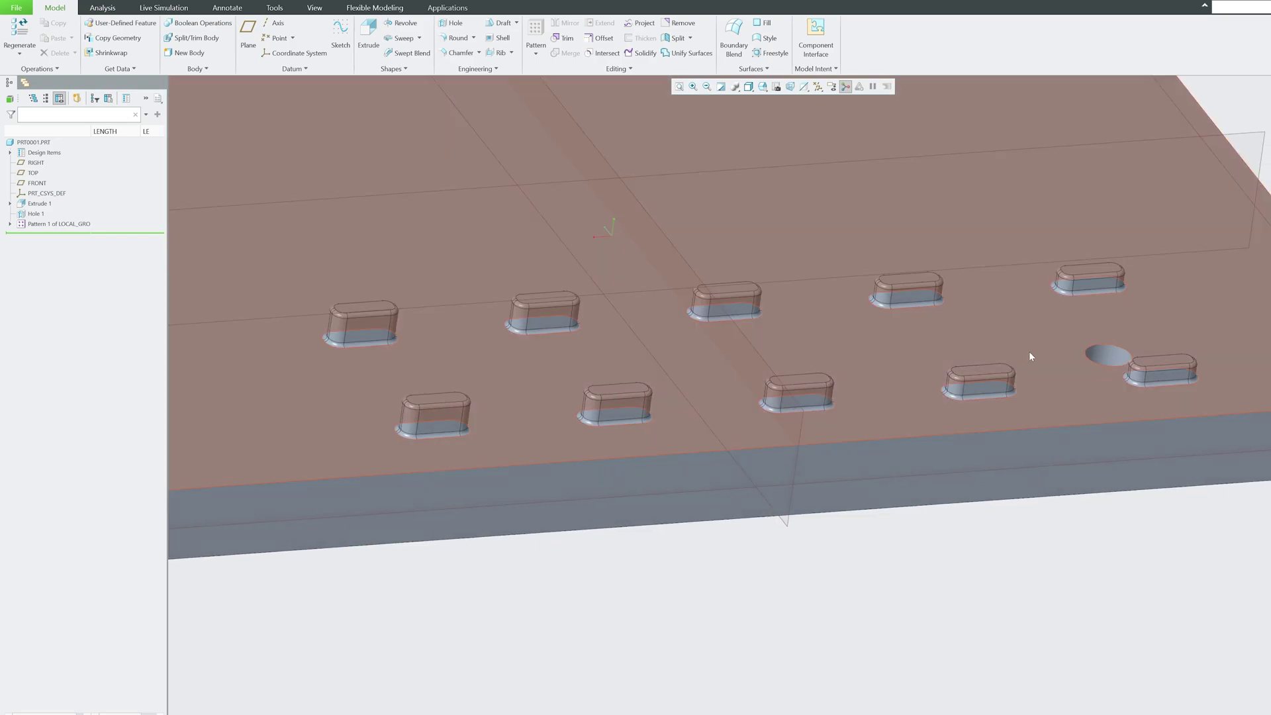
{"action": "middle_click_drag", "start_coordinate": [1029, 350], "coordinate": [412, 369]}
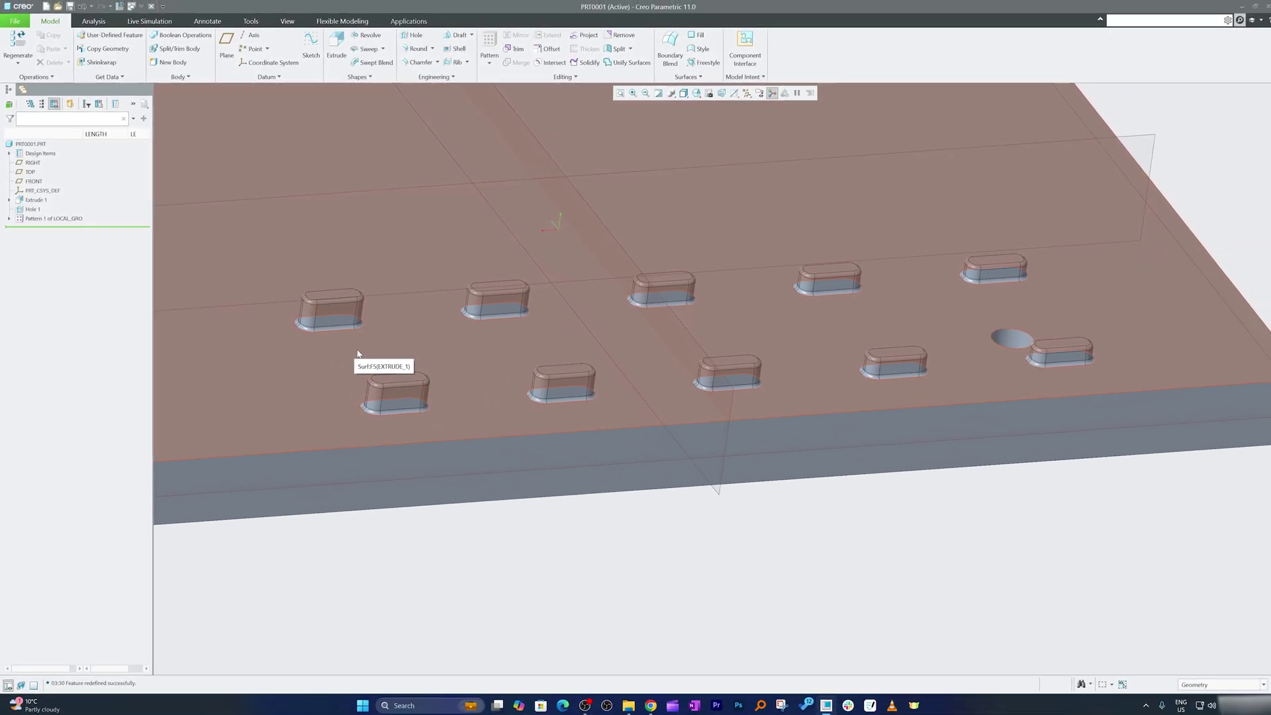